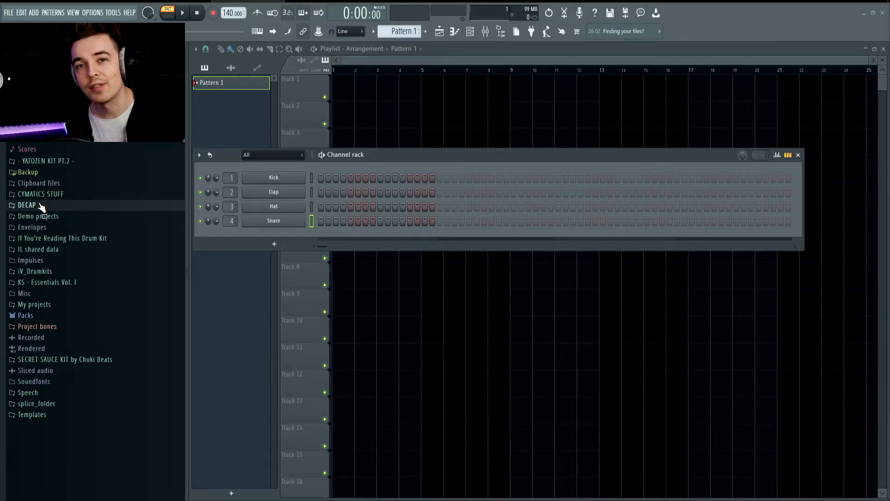
Add Perc Layered Kick from the DECAP - Drums That Knock Vol. 9 kicks as a new channel and play back a test pattern.
left_click(40, 205)
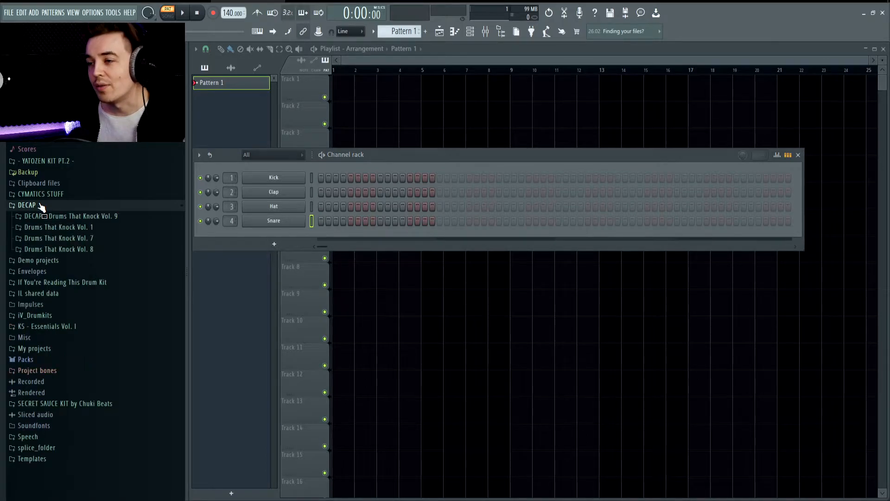
left_click(47, 216)
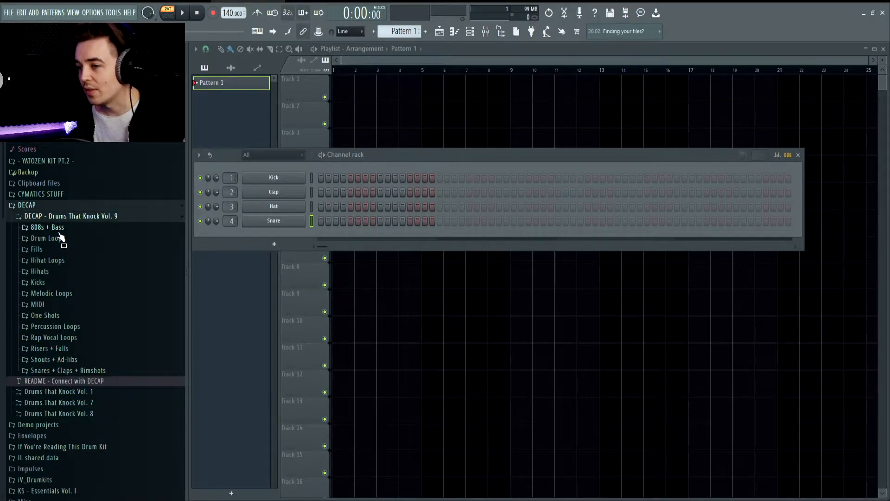
left_click(41, 281)
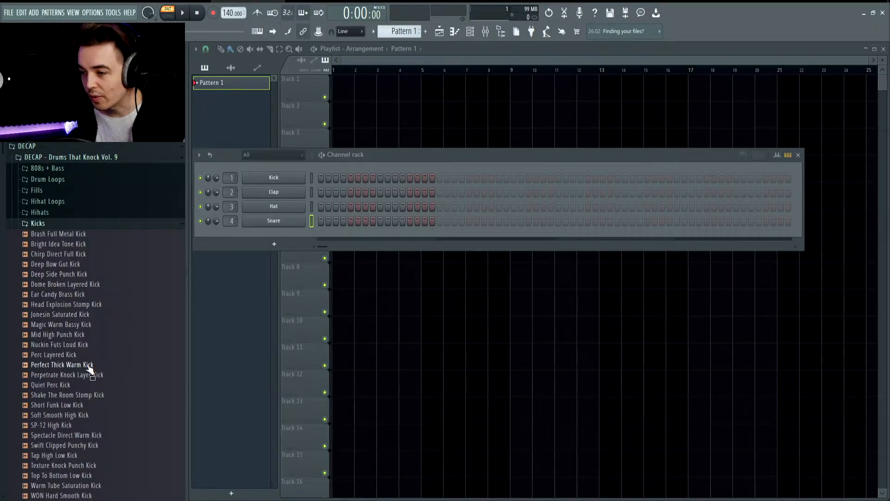
left_click(66, 356)
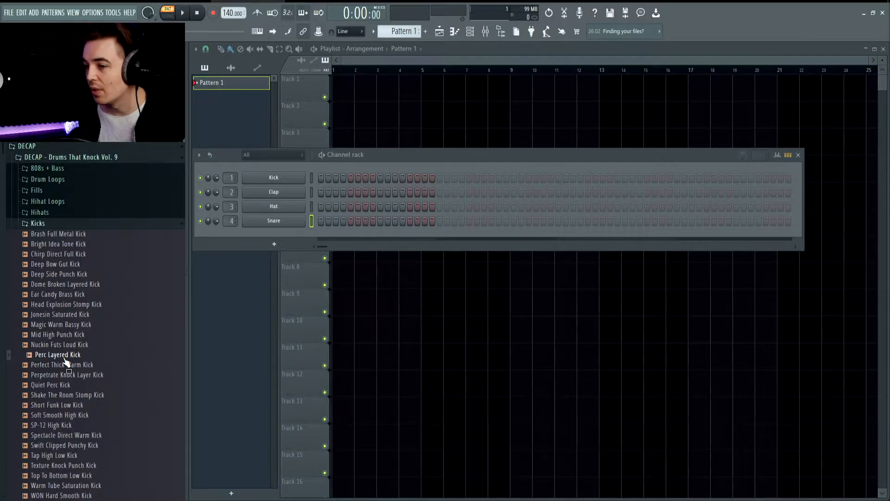
left_click_drag(66, 362, 240, 237)
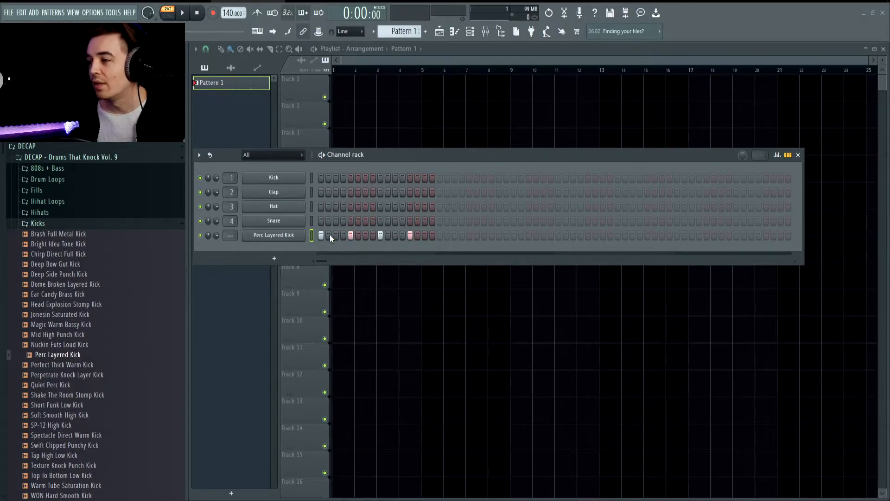
left_click(183, 12)
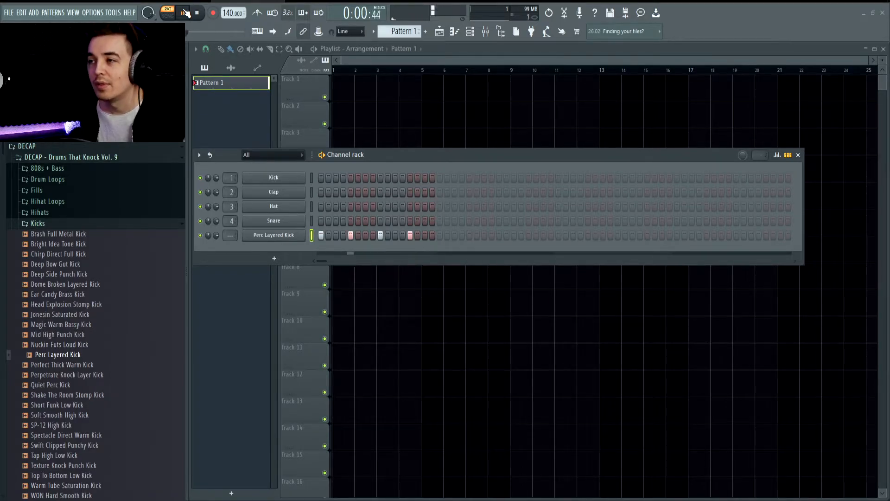
left_click(185, 13)
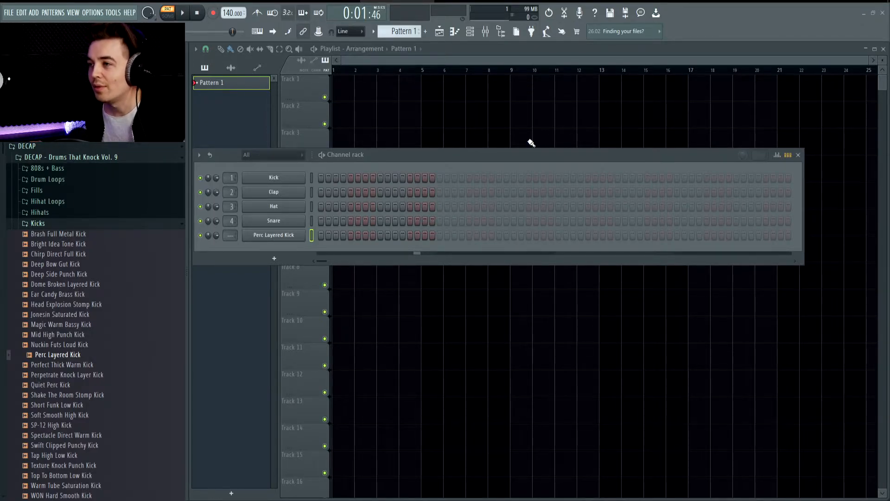
Lower the project tempo to 135 BPM and set it back to 140 BPM.
left_click(228, 13)
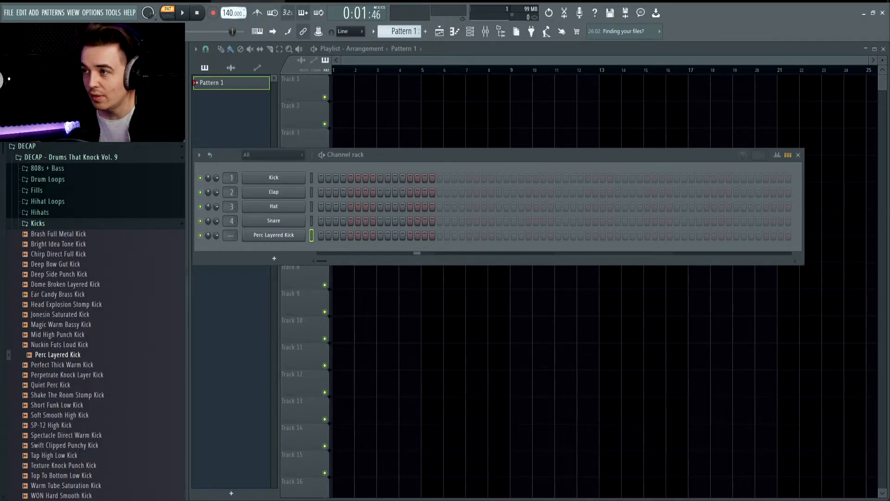
left_click_drag(228, 13, 229, 14)
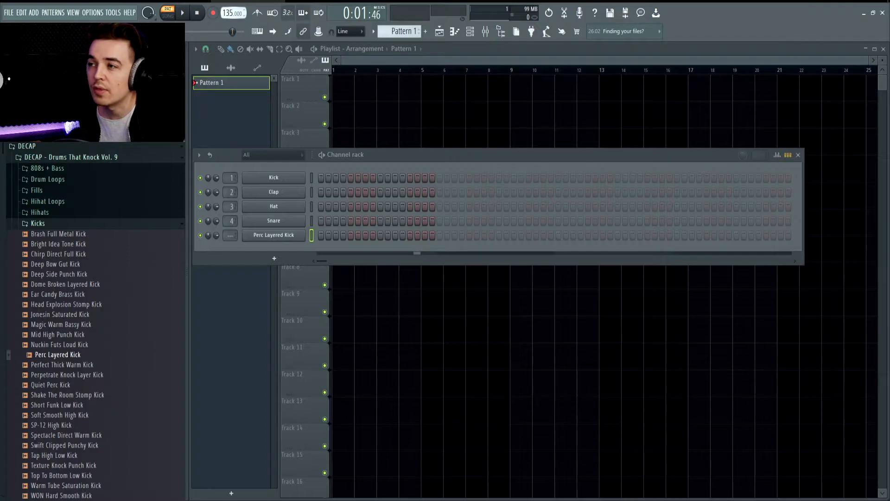
left_click_drag(228, 13, 228, 9)
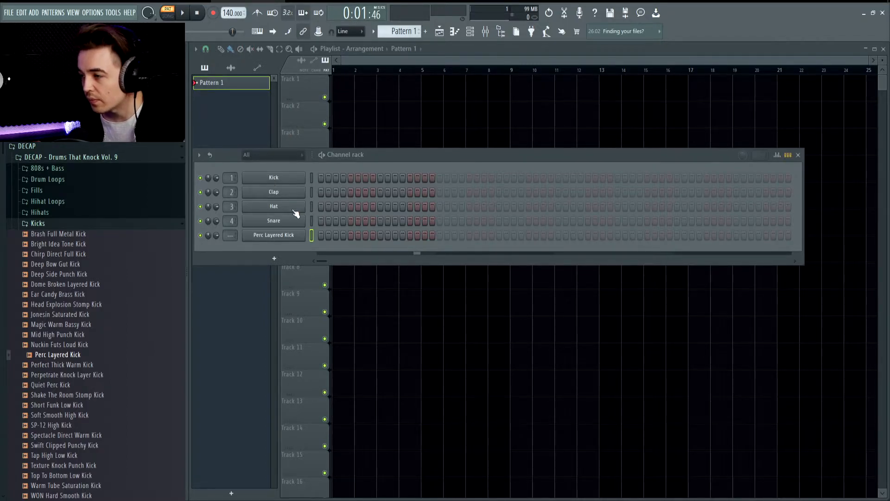
Audition the kit's snares and add Be Swaggy Rimshot Snare as a new channel in the channel rack.
left_click(55, 224)
left_click(87, 310)
left_click(86, 323)
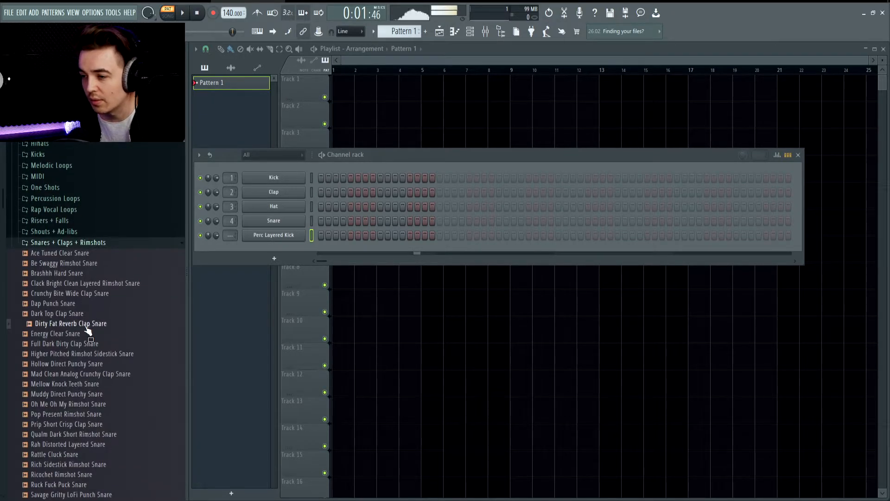
left_click(83, 335)
left_click(58, 313)
left_click(51, 284)
left_click(53, 274)
left_click(52, 263)
left_click_drag(52, 263, 258, 242)
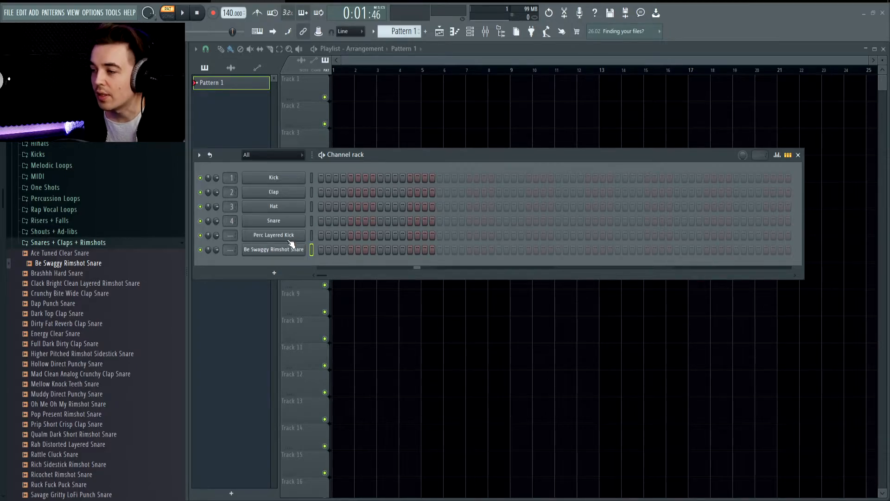
Delete the default Kick, Clap, Hat and Snare channels from the channel rack.
right_click(273, 178)
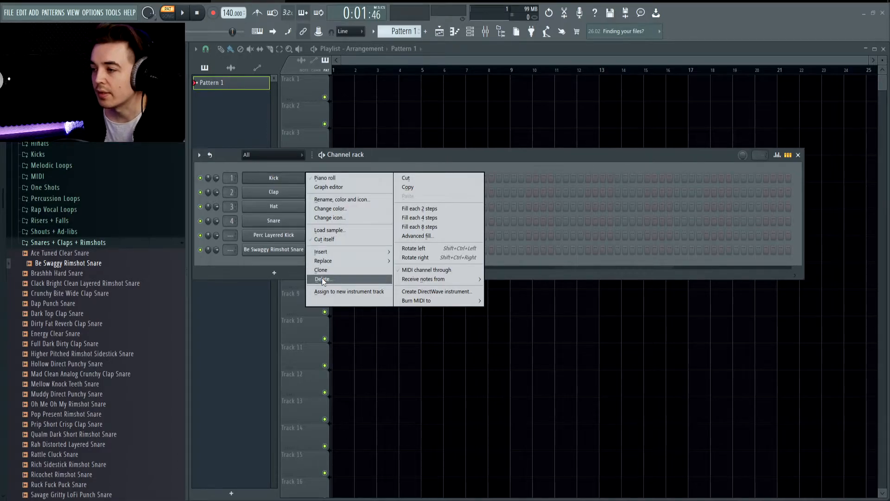
left_click(321, 278)
key("Return")
right_click(281, 177)
left_click(322, 278)
key("Return")
right_click(281, 177)
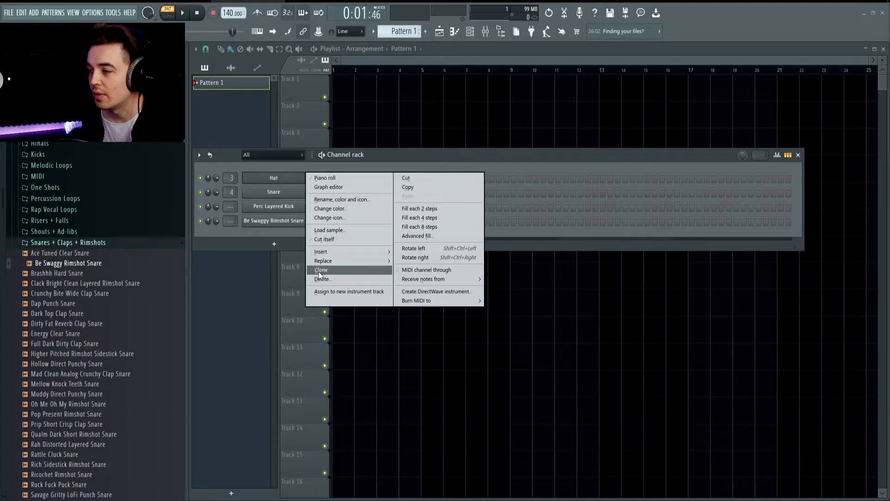
left_click(322, 278)
key("Return")
right_click(293, 180)
left_click(340, 279)
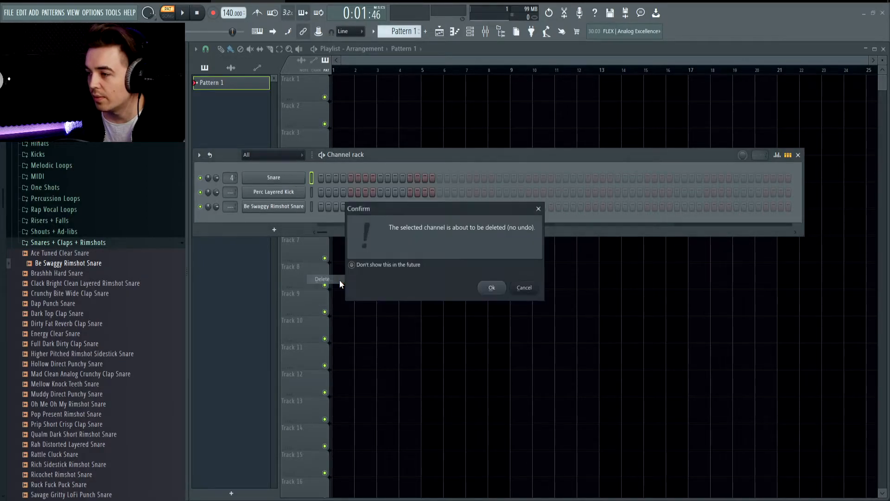
key("Return")
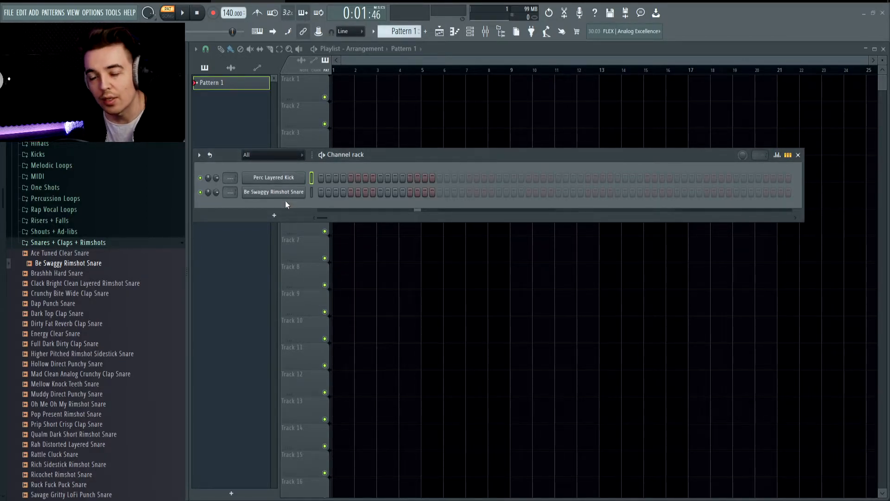
Route the Perc Layered Kick channel to mixer track 1 and arrange the channel rack and mixer so both are visible.
left_click_drag(228, 179, 229, 173)
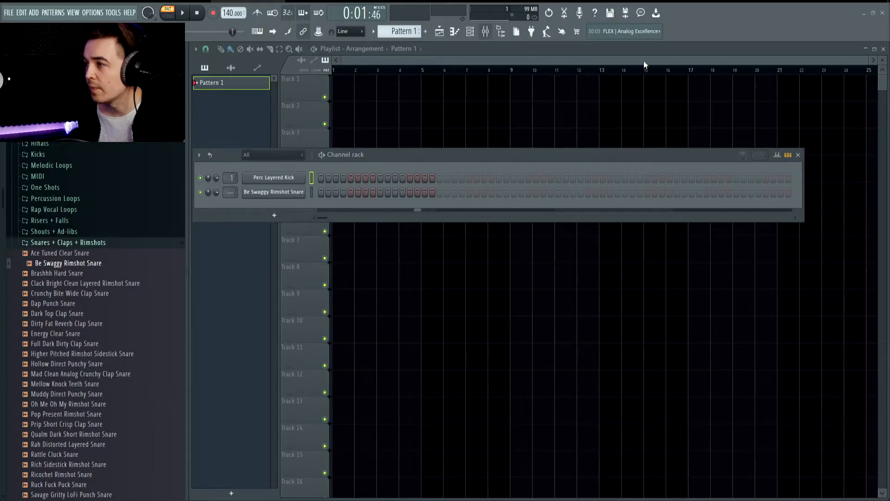
left_click_drag(430, 155, 426, 82)
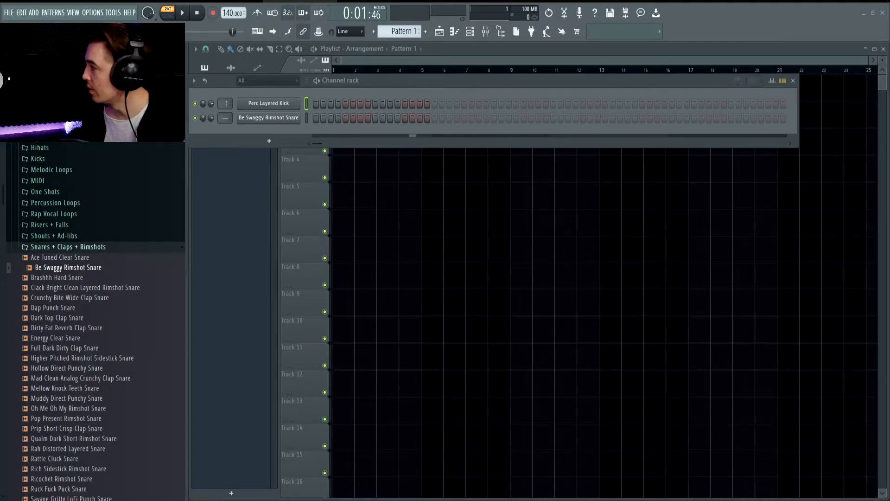
key("F9")
left_click_drag(314, 57, 466, 107)
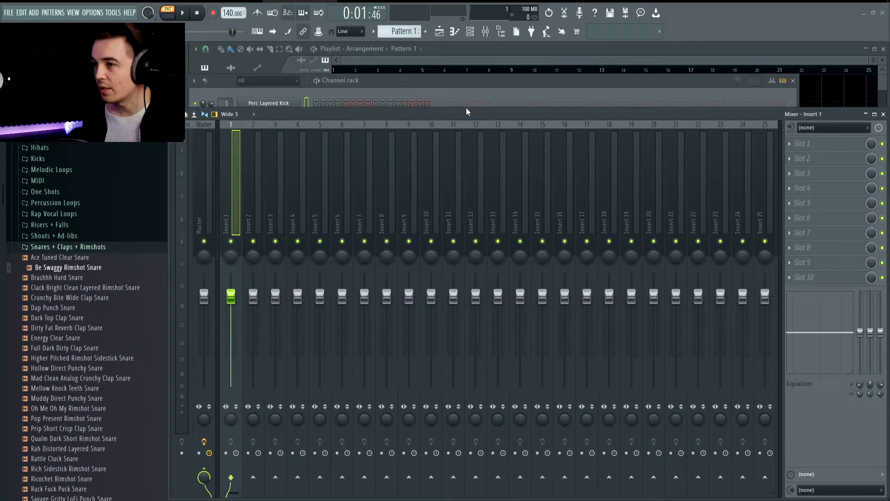
left_click_drag(185, 114, 336, 181)
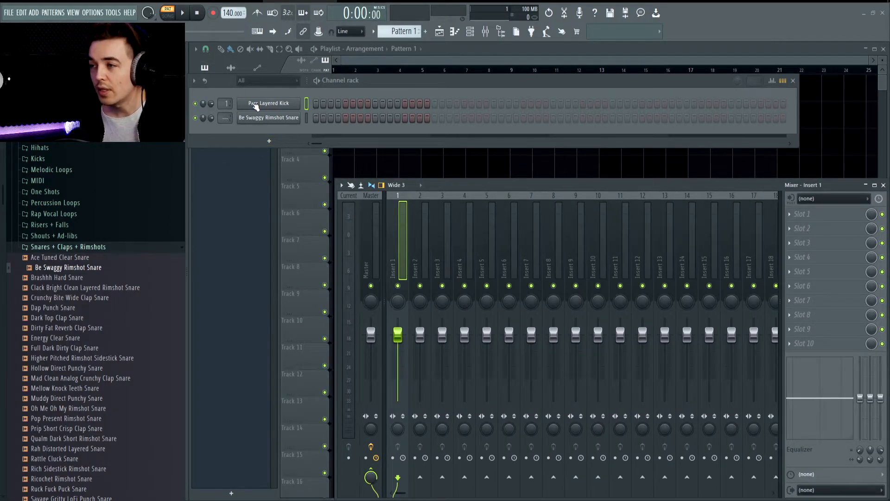
Place kick hits on steps 1 and 9 and play the pattern to check the kick's signal in the mixer.
left_click(316, 103)
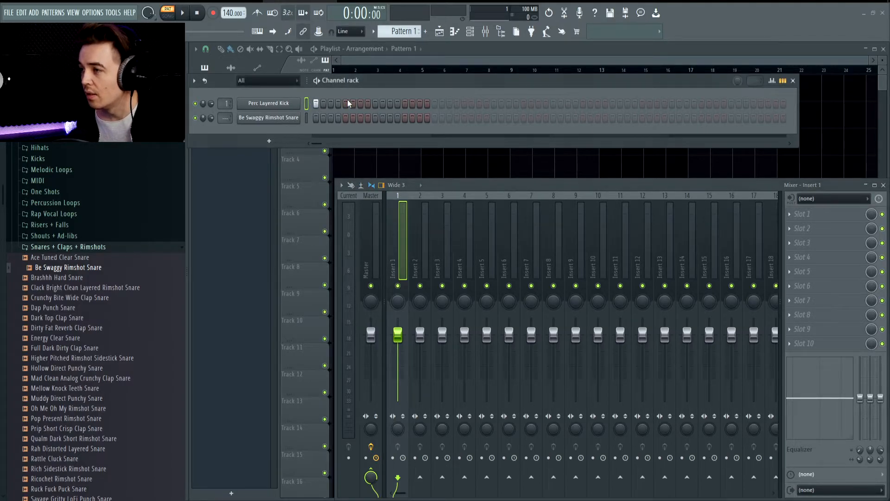
left_click(376, 104)
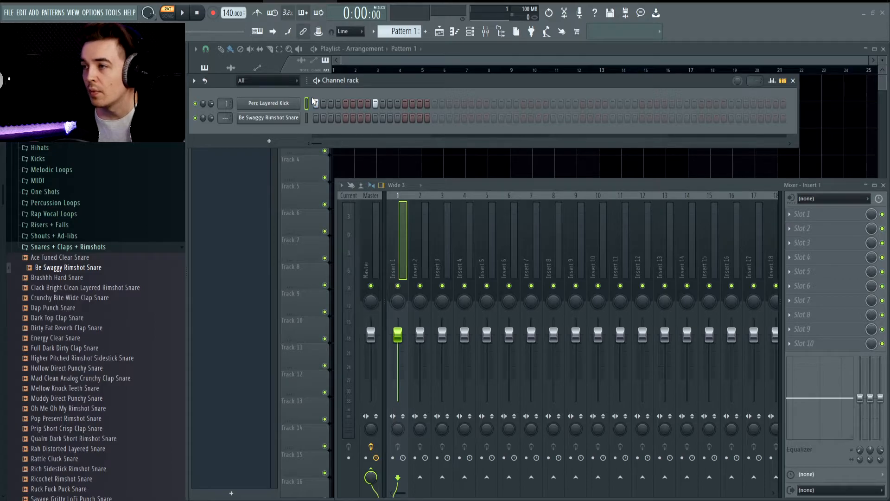
left_click(183, 13)
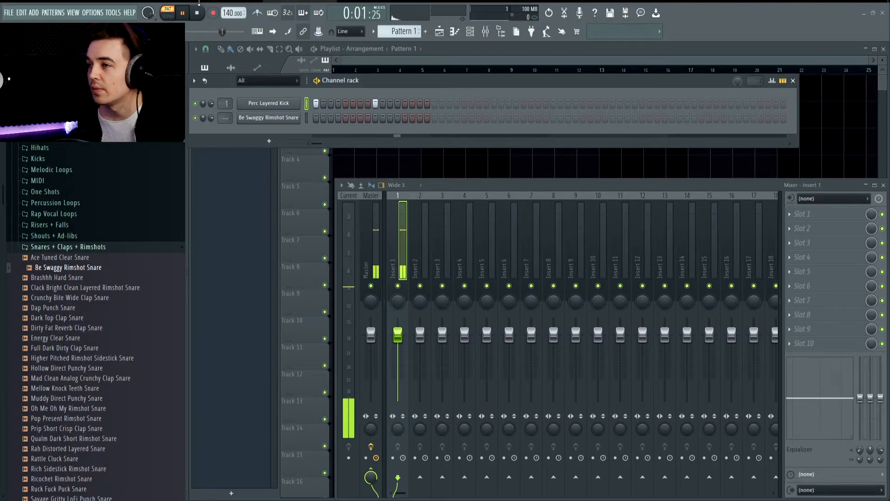
key("space")
key("F9")
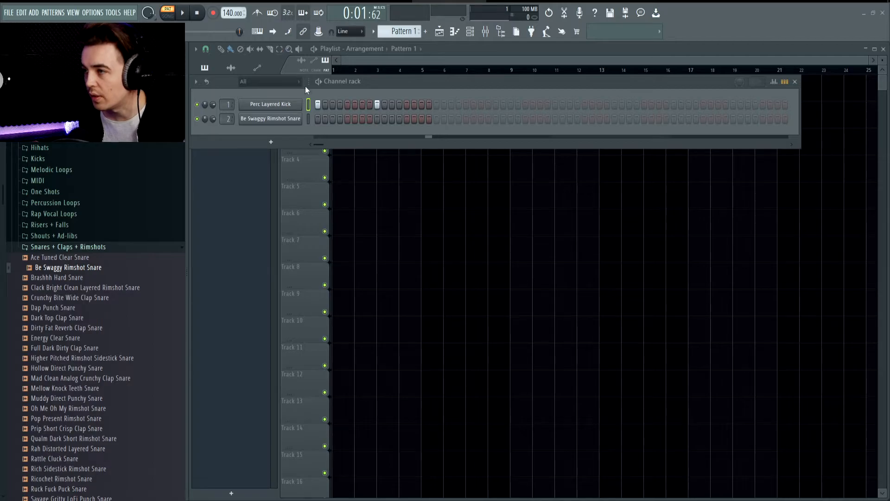
Replace the step 9 kick with a snare, add kicks on steps 13, 17 and 23 and a snare on step 25, and play the pattern.
left_click(378, 105)
left_click(377, 118)
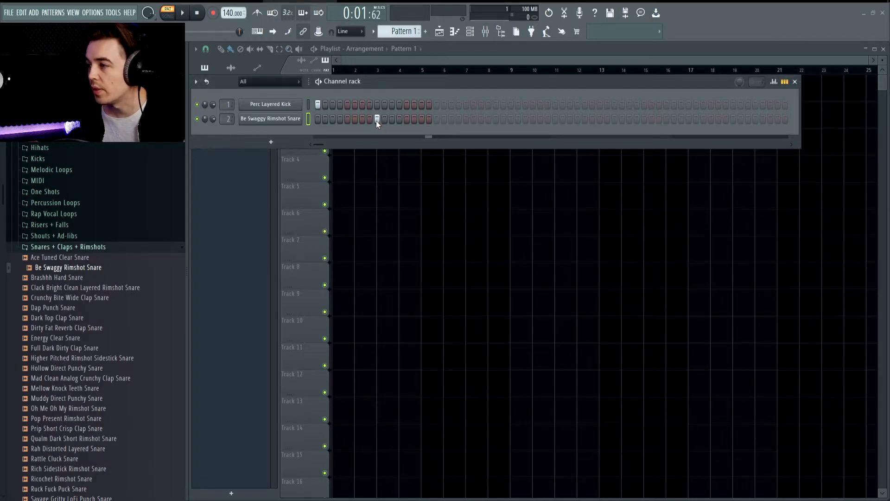
left_click(421, 105)
left_click(495, 119)
left_click(481, 104)
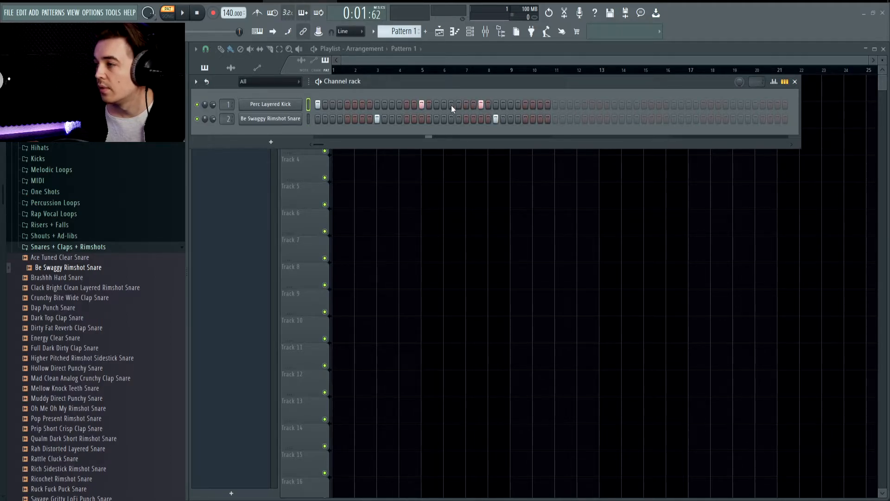
left_click(407, 103)
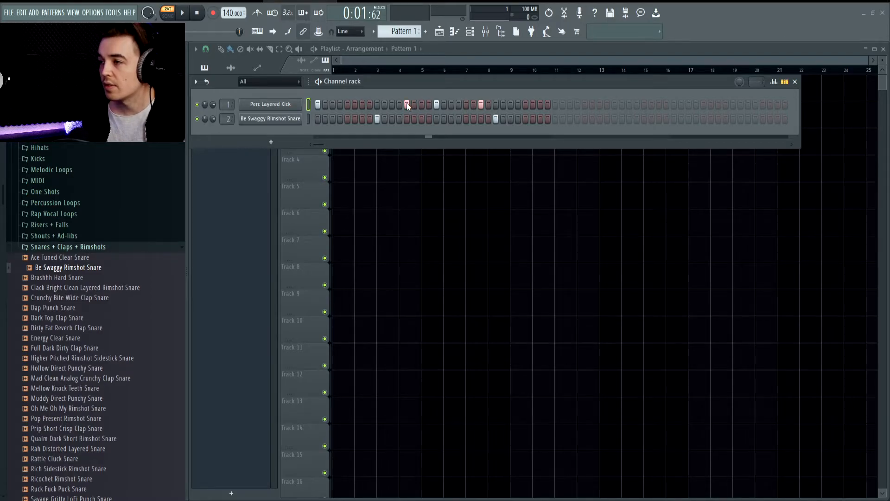
key("space")
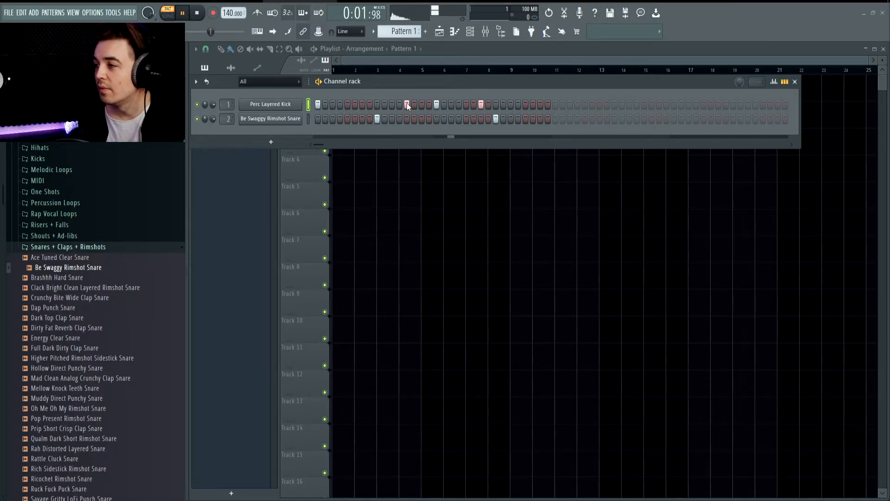
key("space")
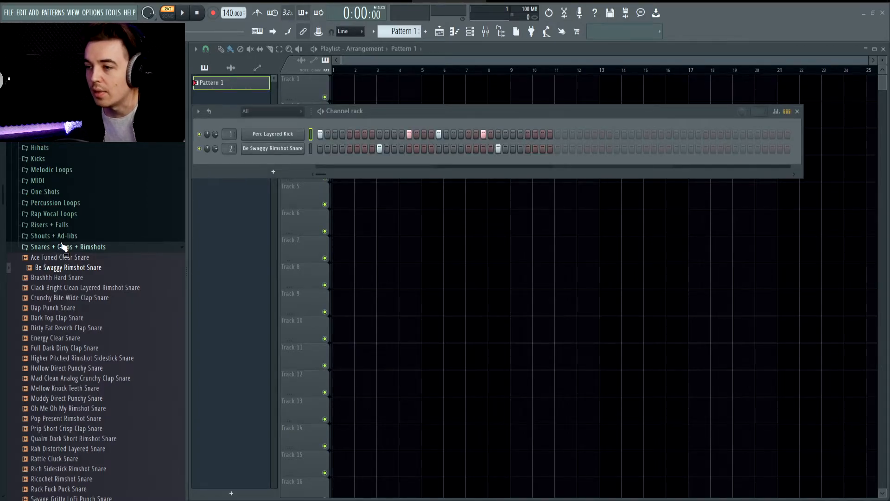
Audition the kit's hi-hats, add TikTok Hihat as a new channel, and fill it on every 2 steps.
left_click(58, 149)
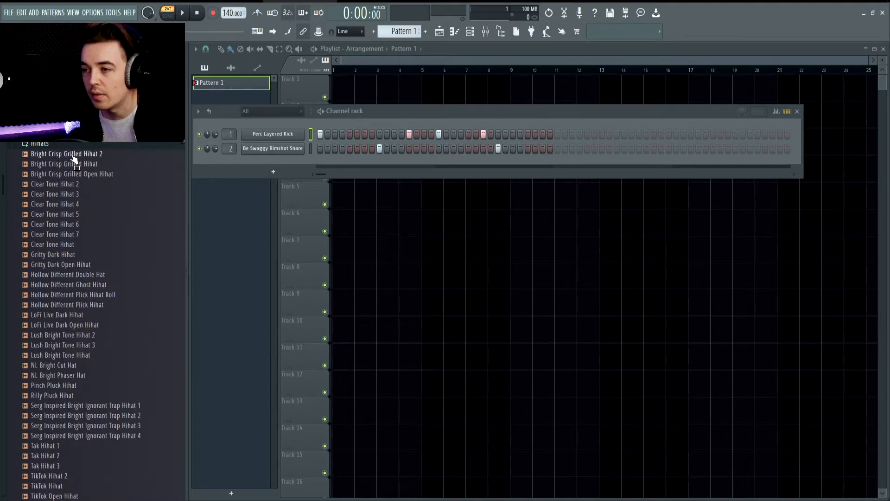
scroll(76, 194, "down", 3)
left_click(84, 285)
left_click(83, 296)
left_click(74, 315)
left_click(78, 345)
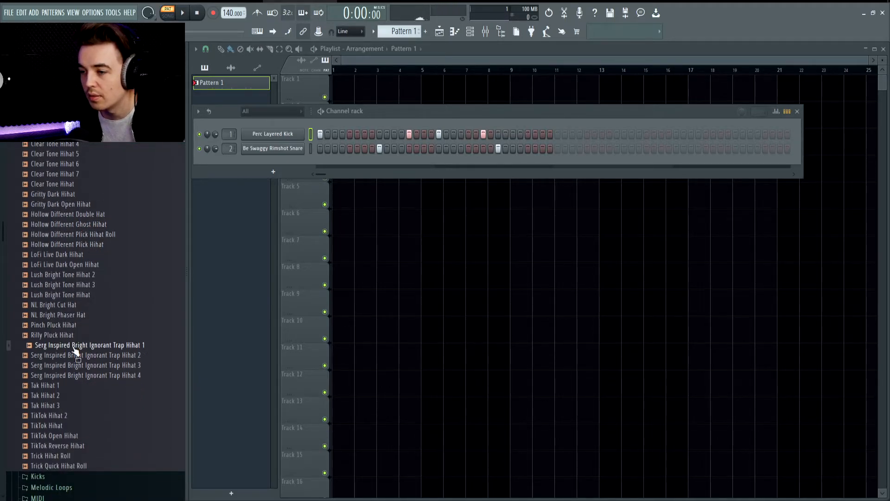
left_click(80, 396)
left_click(64, 406)
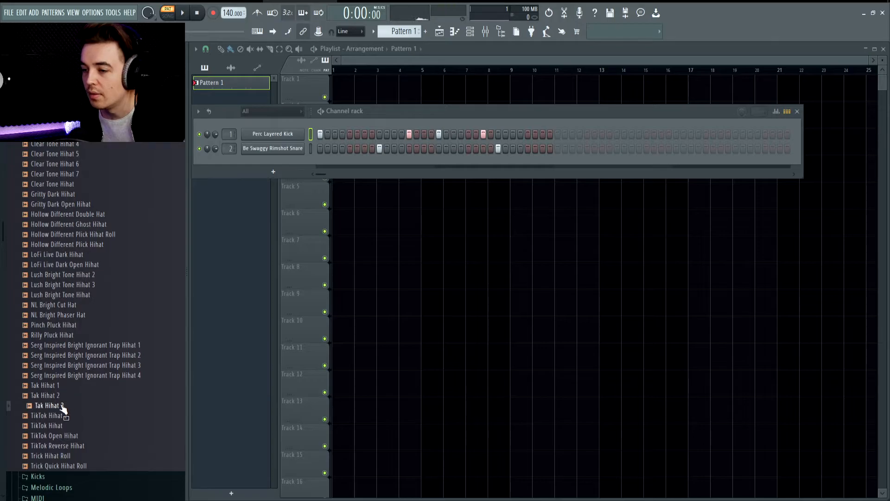
left_click(60, 425)
left_click_drag(60, 425, 268, 160)
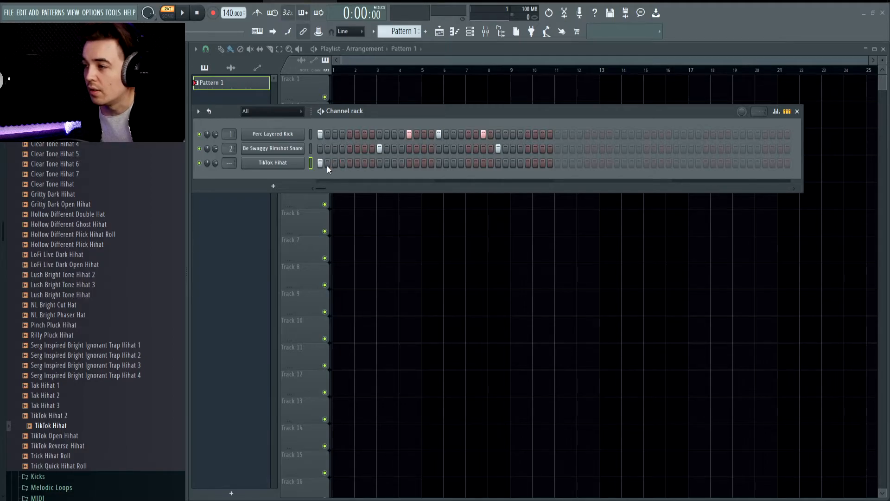
right_click(290, 164)
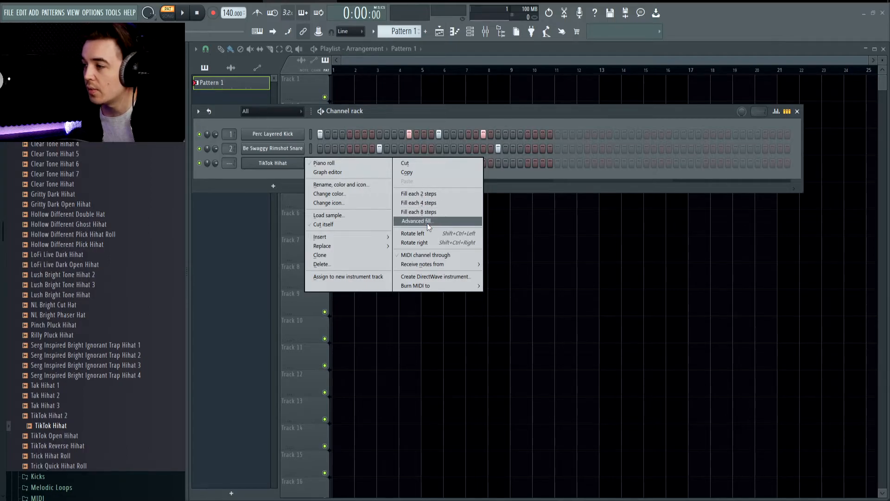
left_click(435, 195)
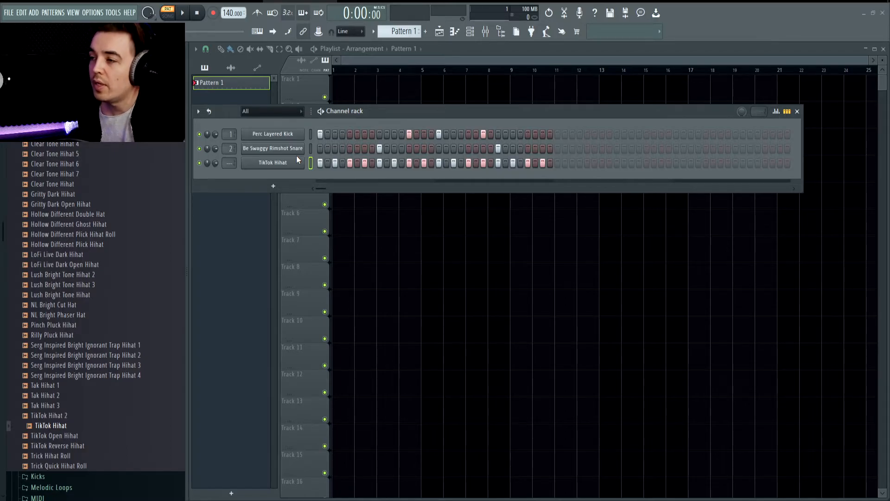
Play the beat, route the TikTok Hihat channel to mixer track 3, and play the pattern to check its signal in the mixer.
key("space")
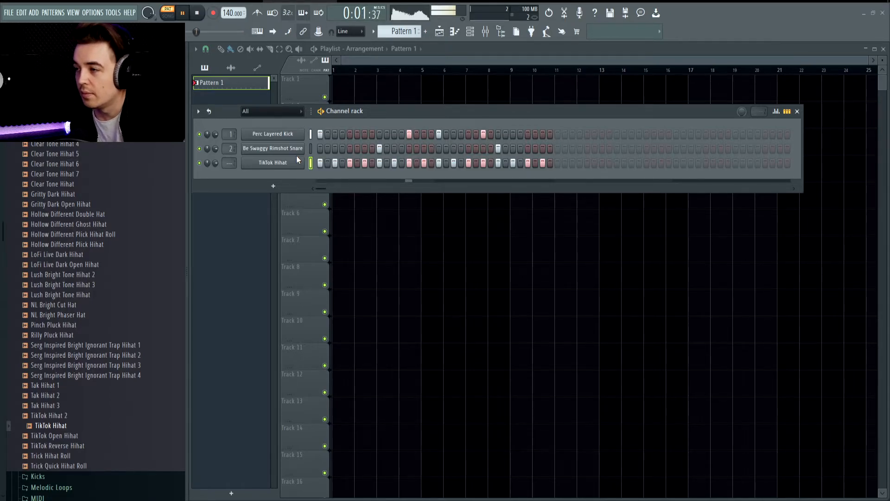
key("space")
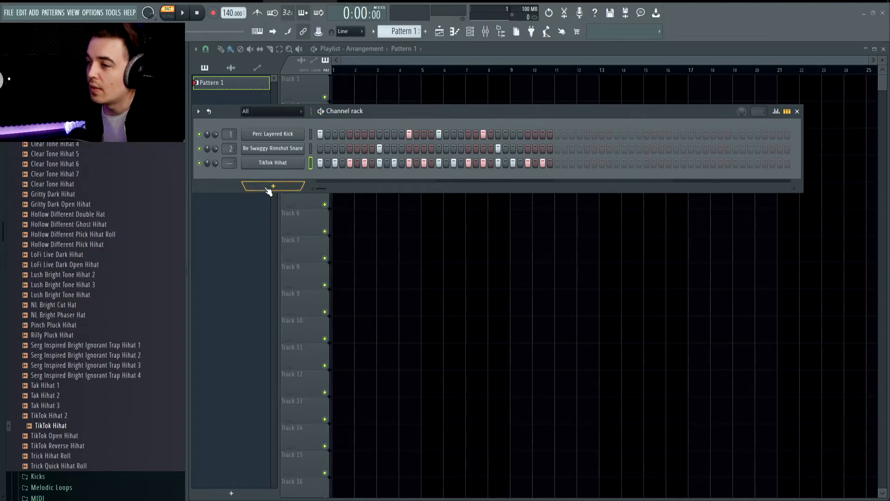
left_click_drag(231, 163, 231, 159)
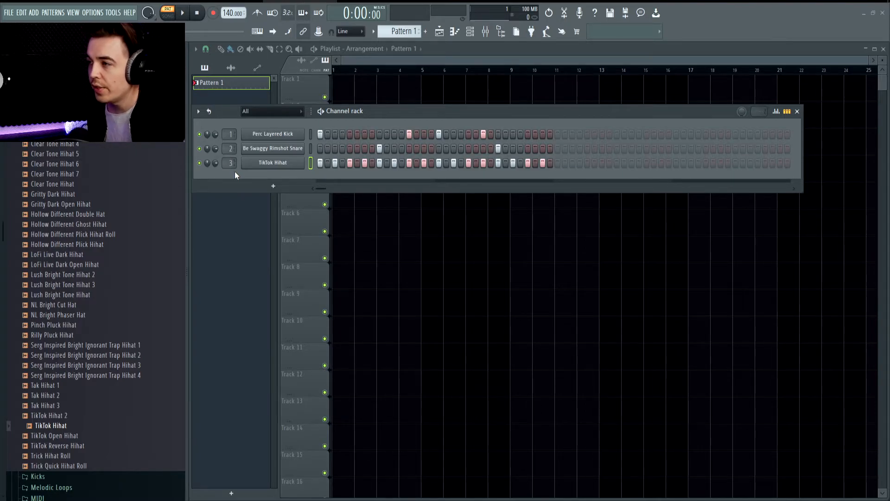
left_click(486, 31)
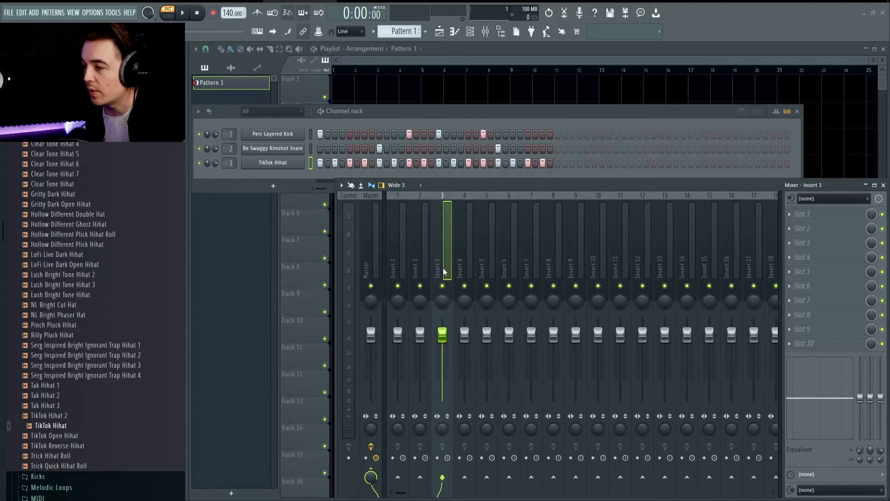
key("space")
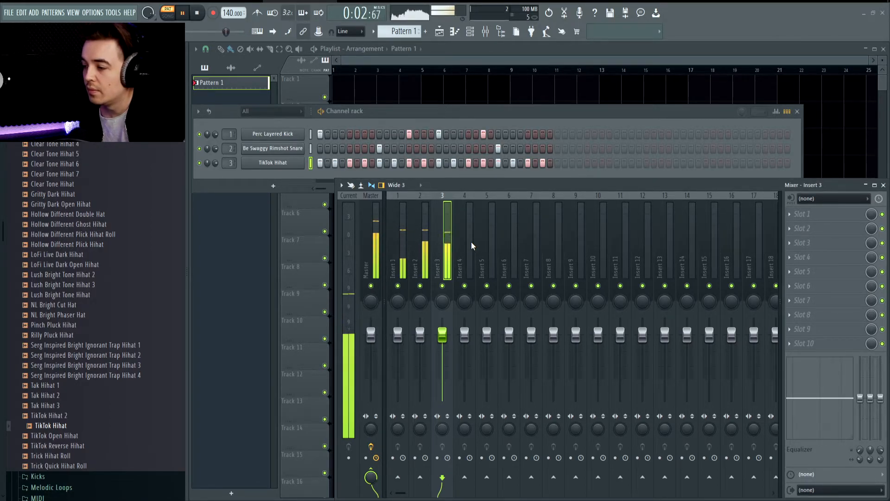
key("space")
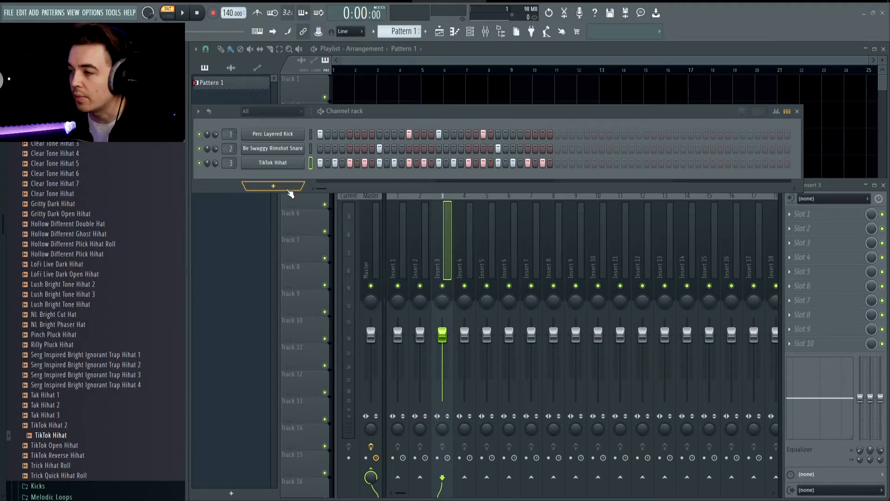
Add FL Keys as a new instrument channel and close its plugin window.
left_click(285, 187)
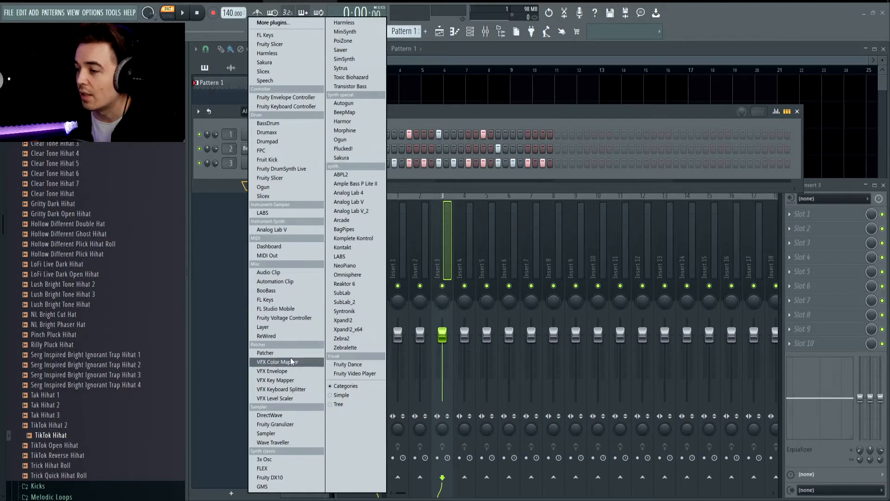
left_click(277, 300)
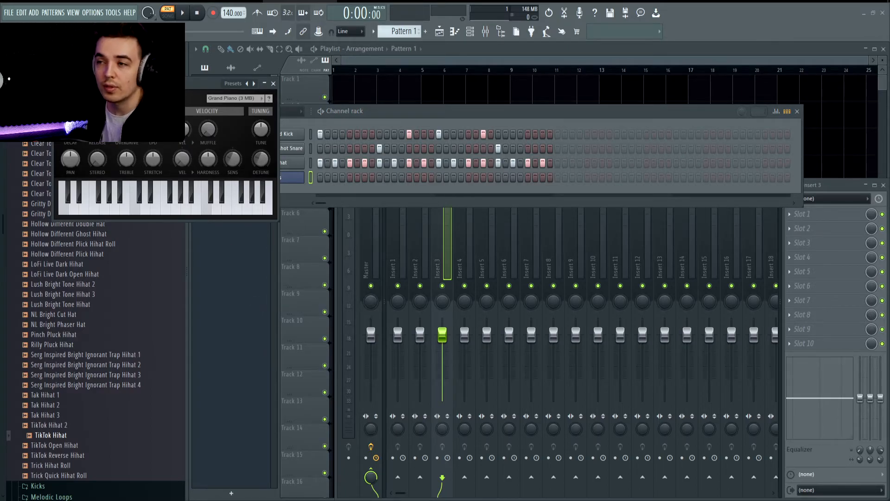
left_click_drag(177, 84, 219, 210)
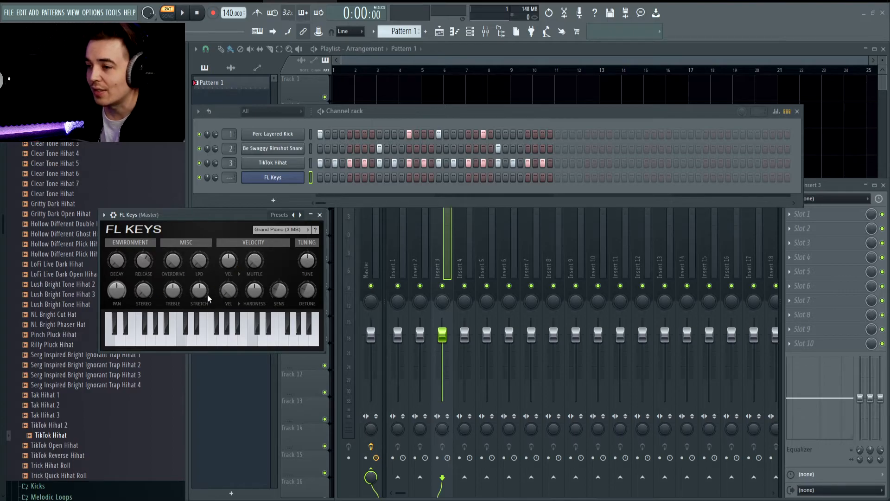
left_click_drag(195, 214, 202, 214)
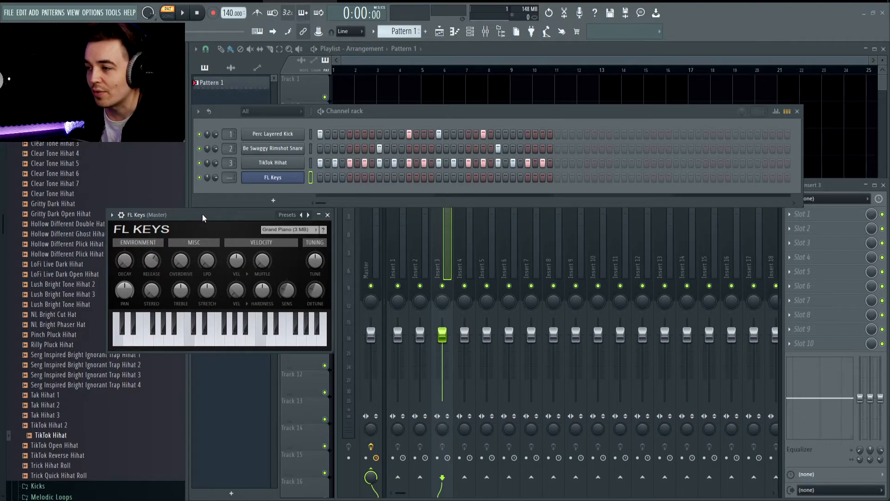
left_click(328, 215)
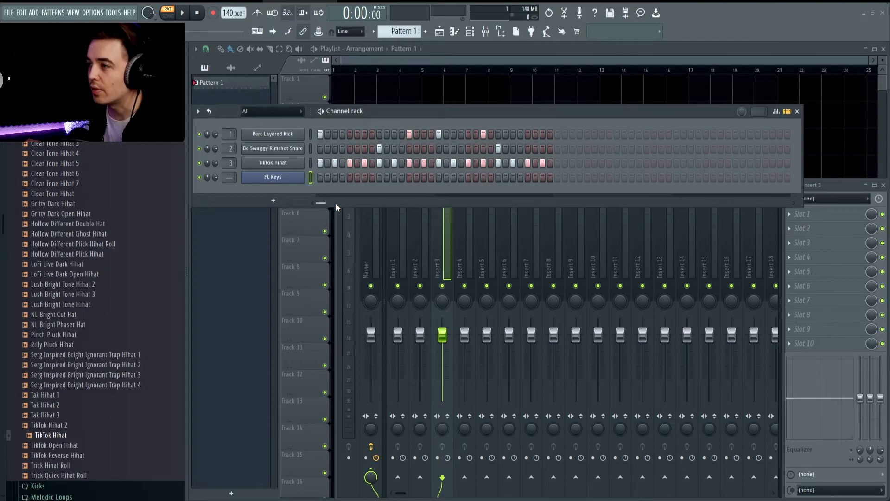
Open the FL Keys piano roll and place the channel rack beside it so its channels remain accessible.
left_click(454, 32)
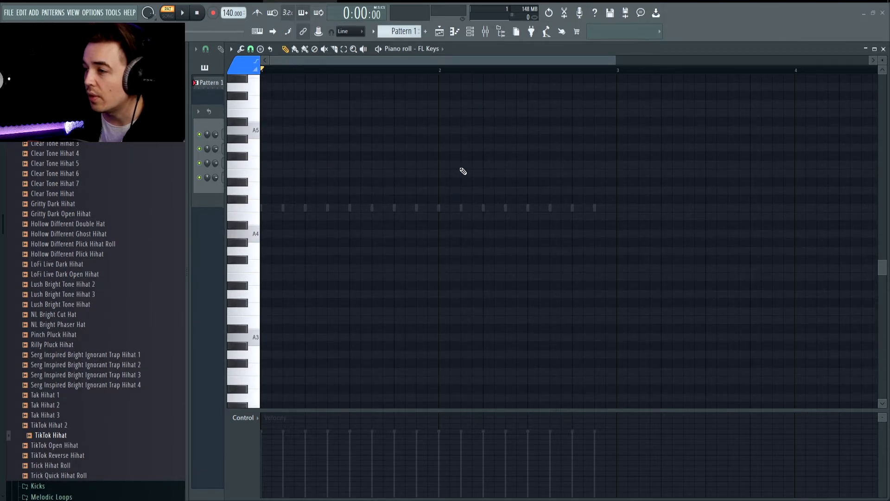
left_click(205, 196)
left_click_drag(219, 112, 28, 149)
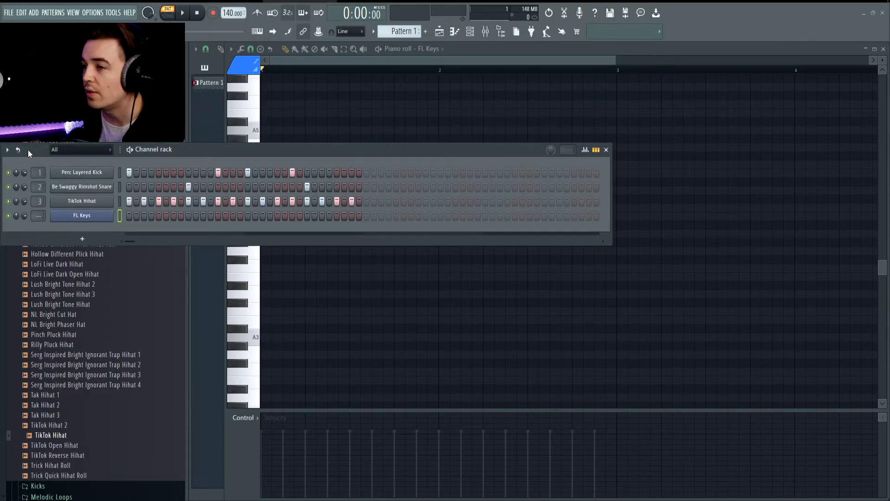
left_click_drag(611, 161, 451, 170)
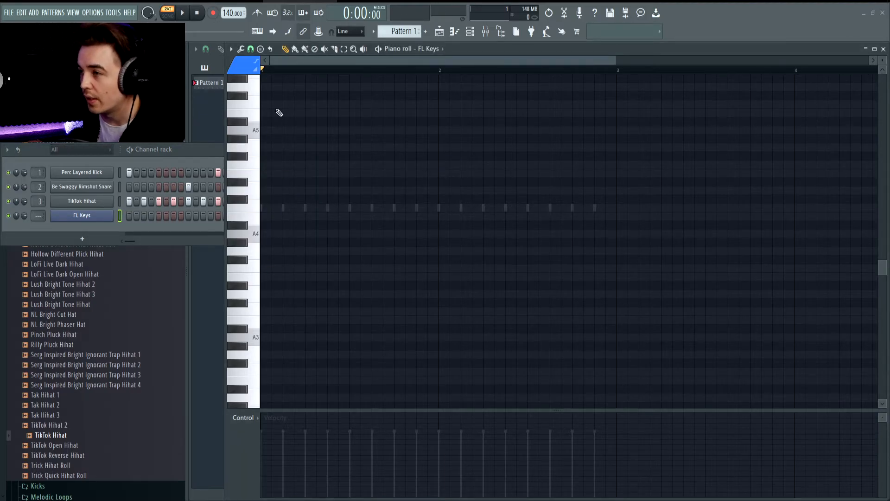
Set the piano roll's scale highlighting to root note C and the Major scale.
left_click(232, 49)
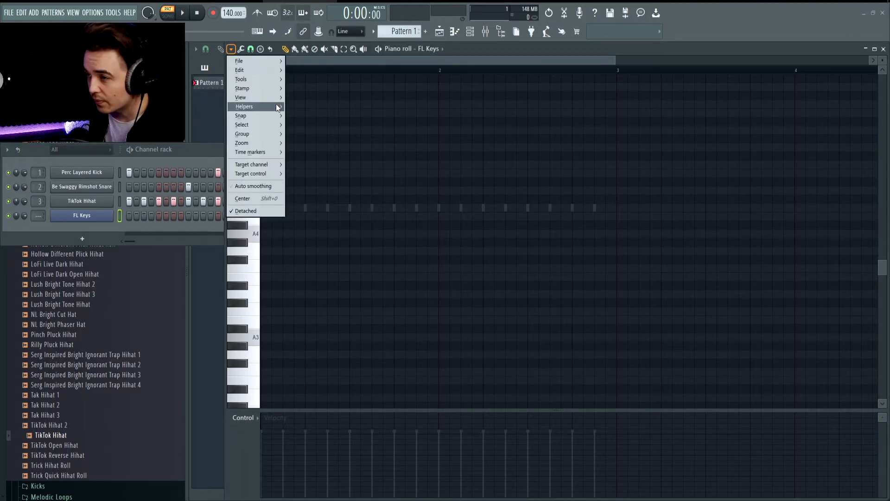
mouse_move(276, 106)
mouse_move(334, 116)
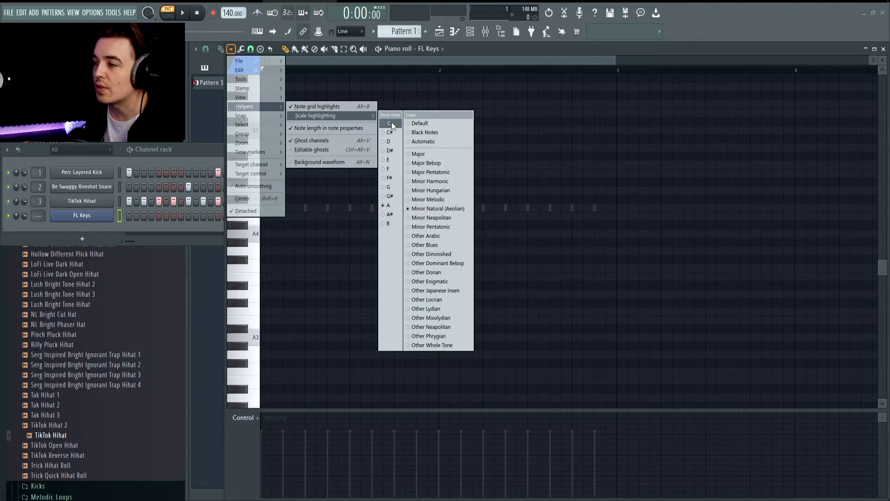
left_click(392, 122)
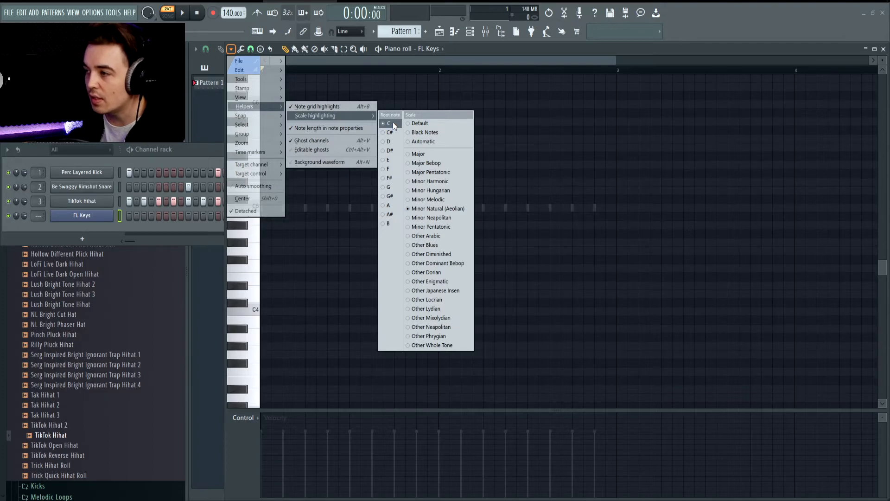
left_click(418, 154)
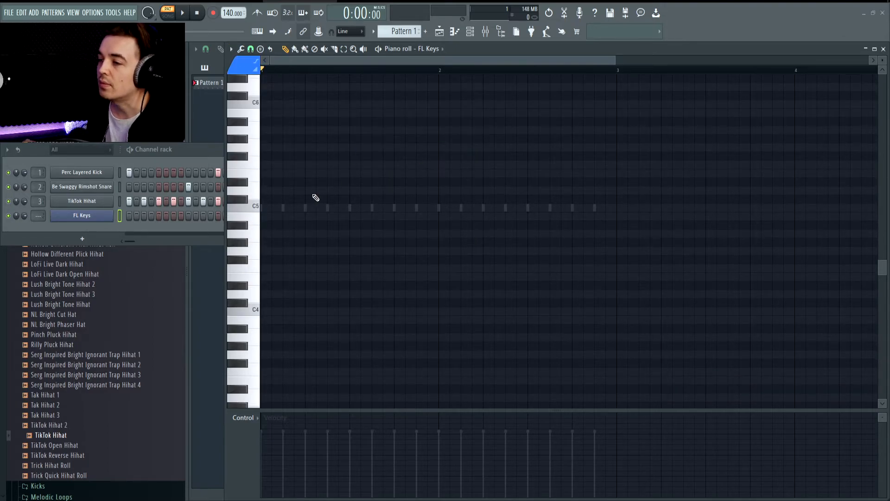
Audition the white keys from C5 upward on the piano roll's keyboard to hear the C major scale.
scroll(278, 241, "up", 2)
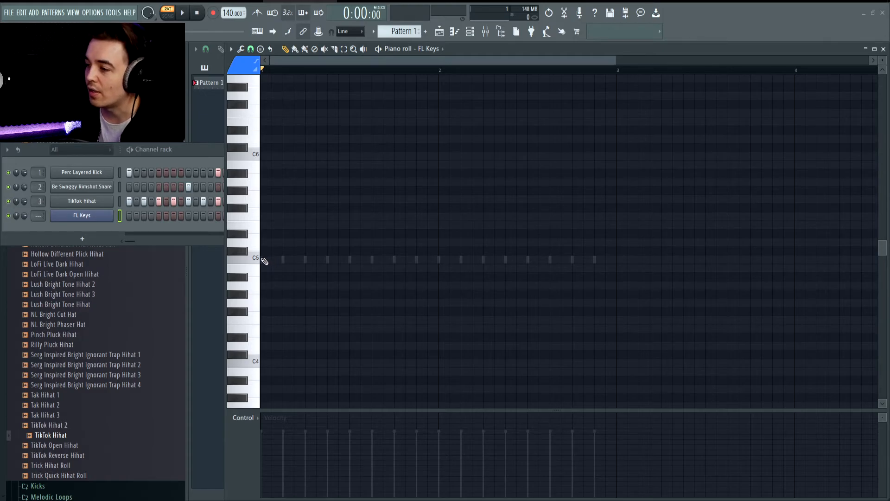
left_click(257, 257)
left_click(254, 228)
left_click(254, 214)
left_click(254, 203)
left_click(255, 185)
left_click(258, 174)
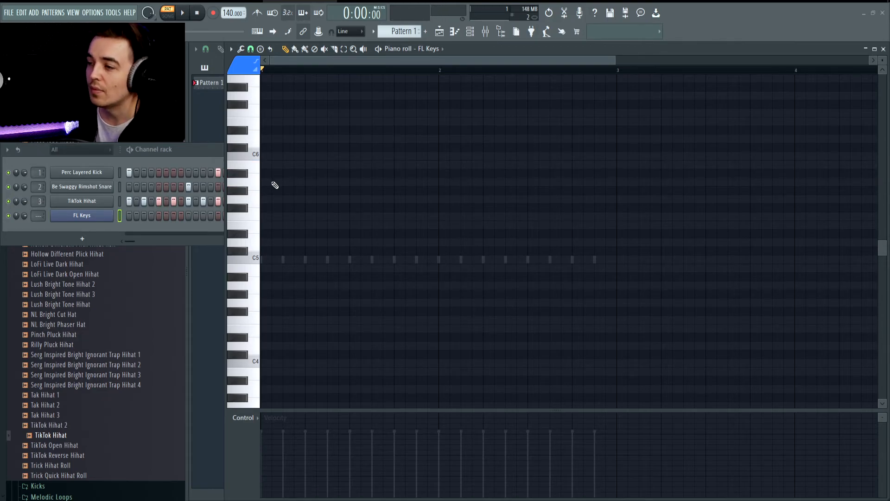
left_click(259, 180)
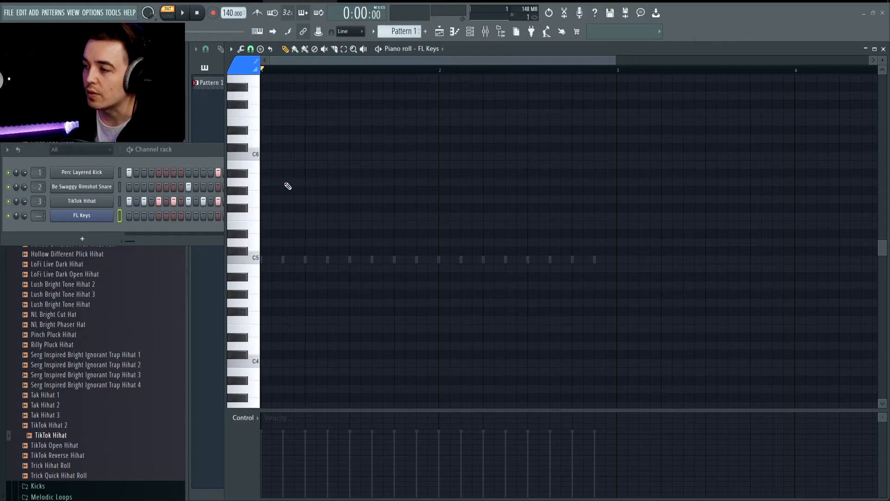
left_click(258, 224)
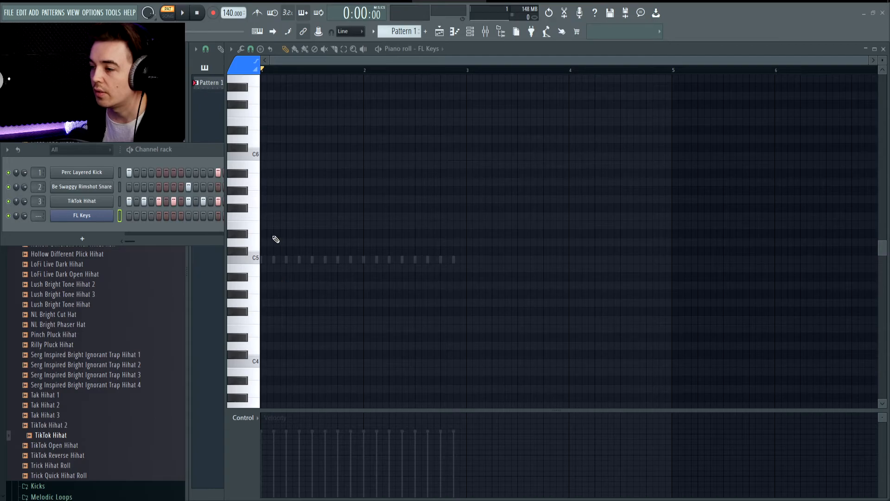
Draw a one-bar C5 note in bar 1, followed by half-bar D5 and F5 notes in bar 2.
left_click(267, 261)
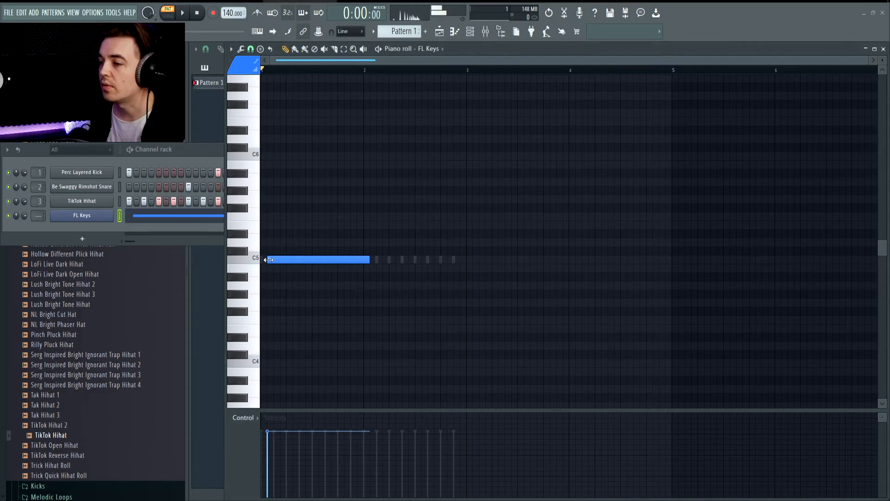
left_click(364, 243)
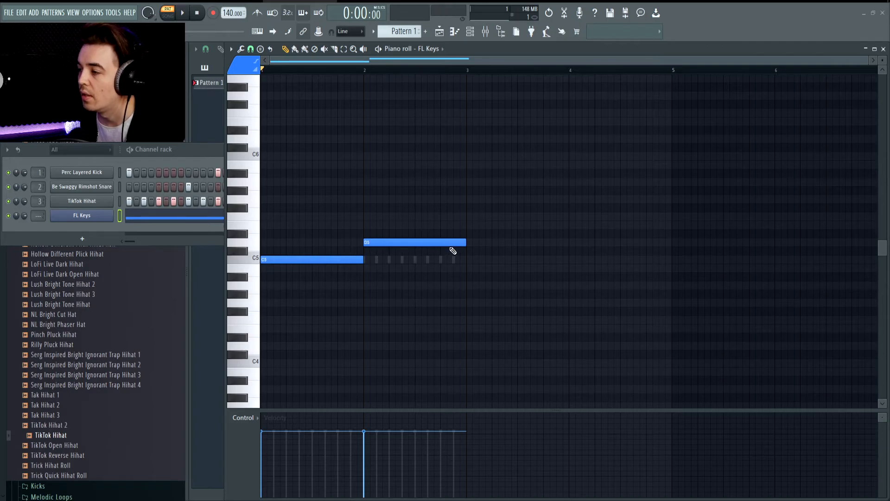
left_click_drag(464, 244, 421, 244)
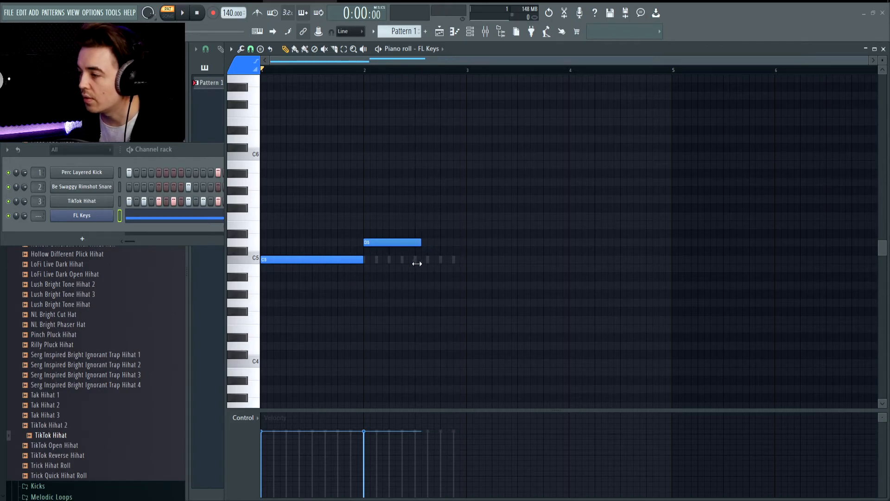
left_click(420, 217)
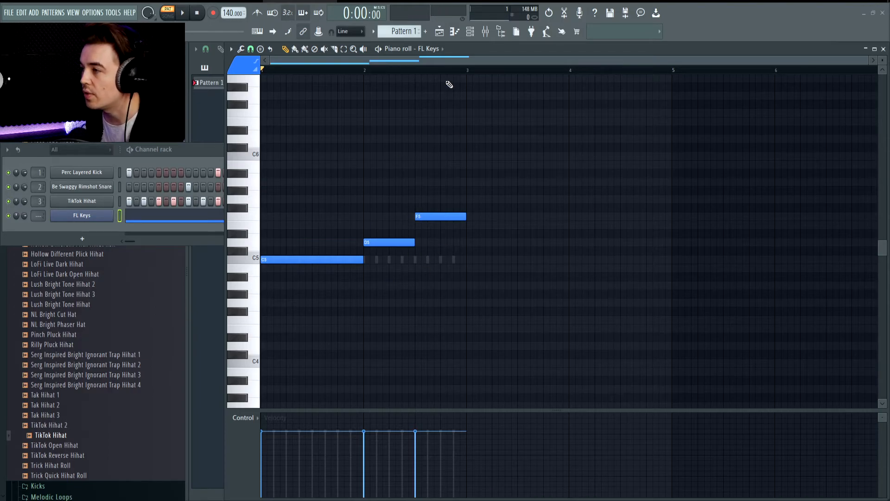
Examine the kick, snare and hi-hat notes in the piano roll one by one, return to FL Keys, and play the pattern.
left_click(437, 50)
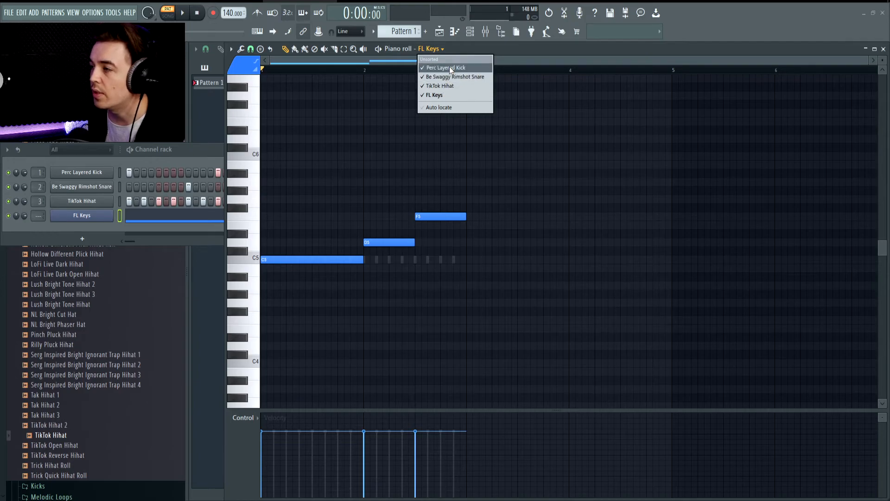
left_click(449, 68)
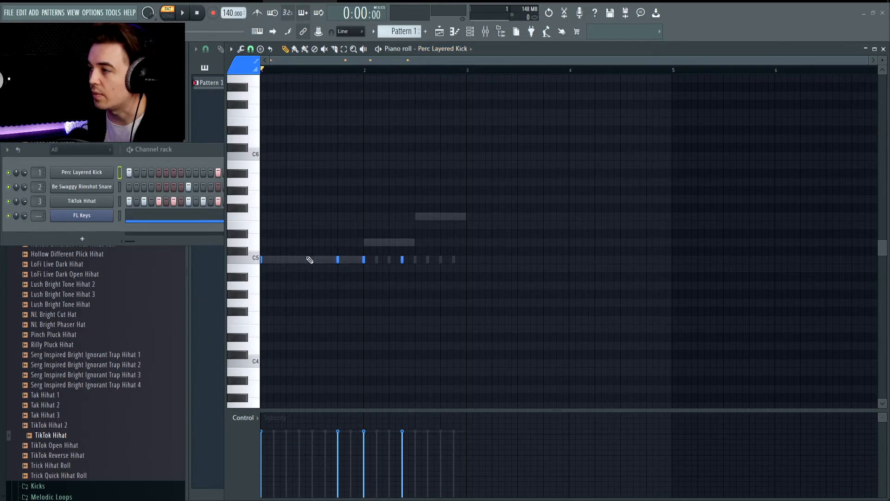
left_click(449, 50)
left_click(443, 73)
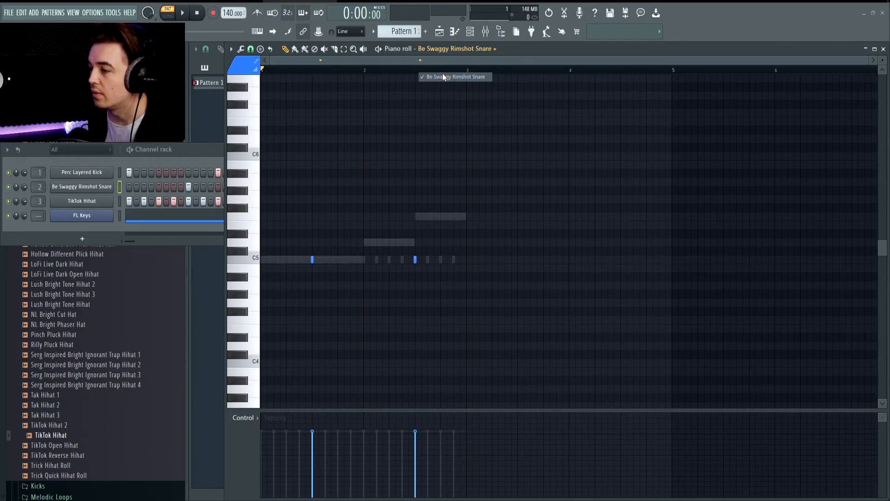
left_click(441, 50)
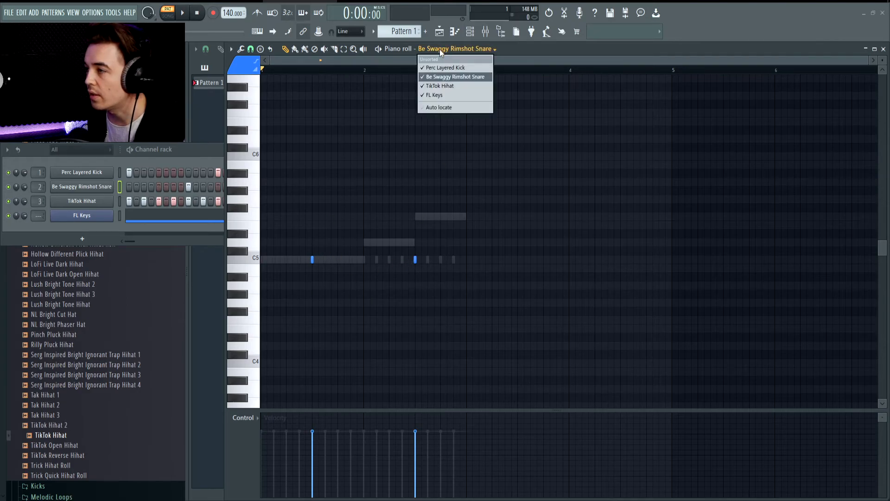
left_click(438, 80)
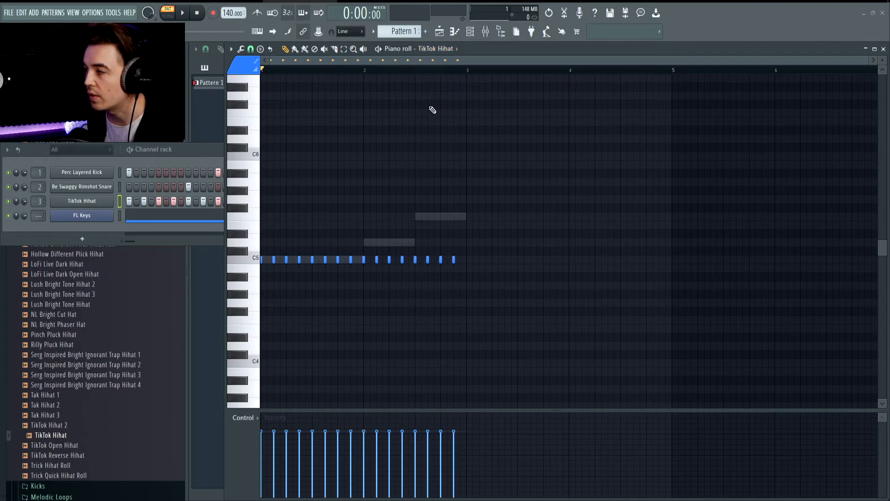
left_click(445, 51)
left_click(441, 87)
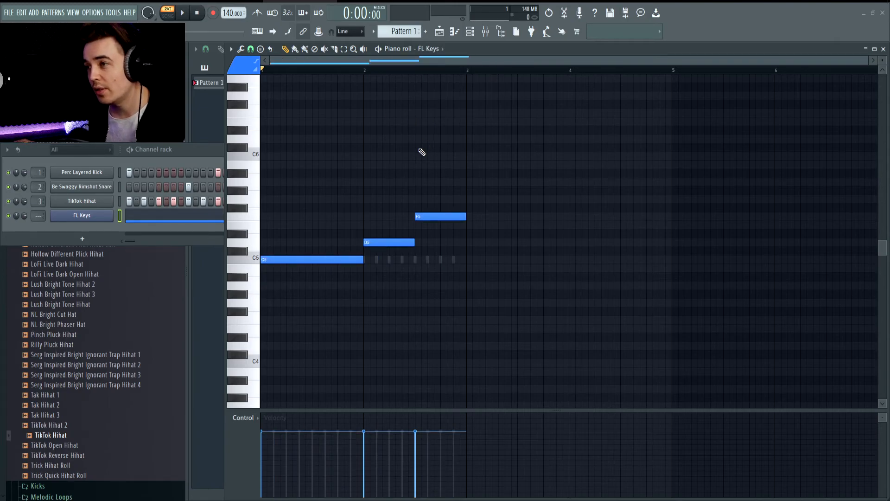
key("space")
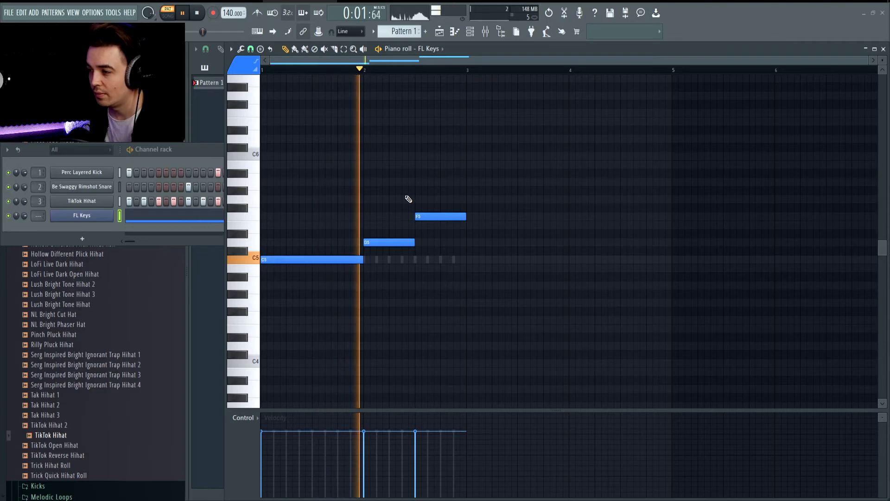
key("space")
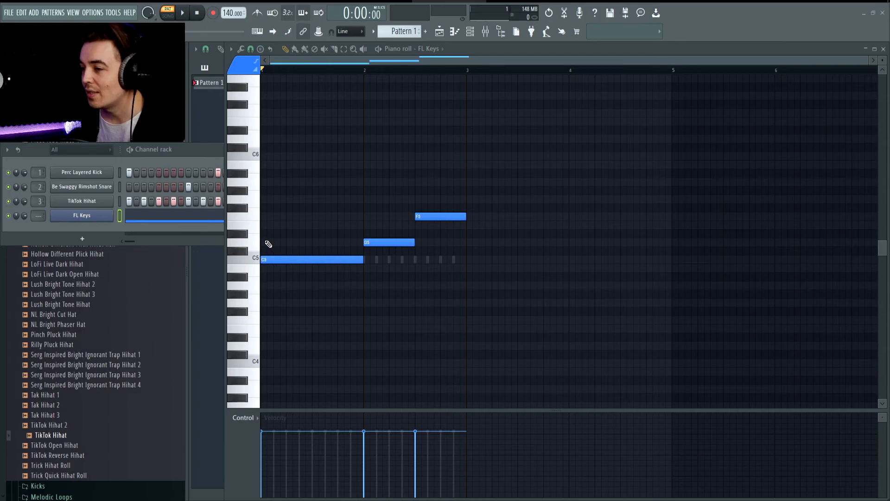
Stack one-bar E5 and G5 notes over C5 in bar 1, and half-bar F5 and A5 notes over D5 in bar 2.
left_click_drag(270, 234, 258, 200)
left_click(268, 199)
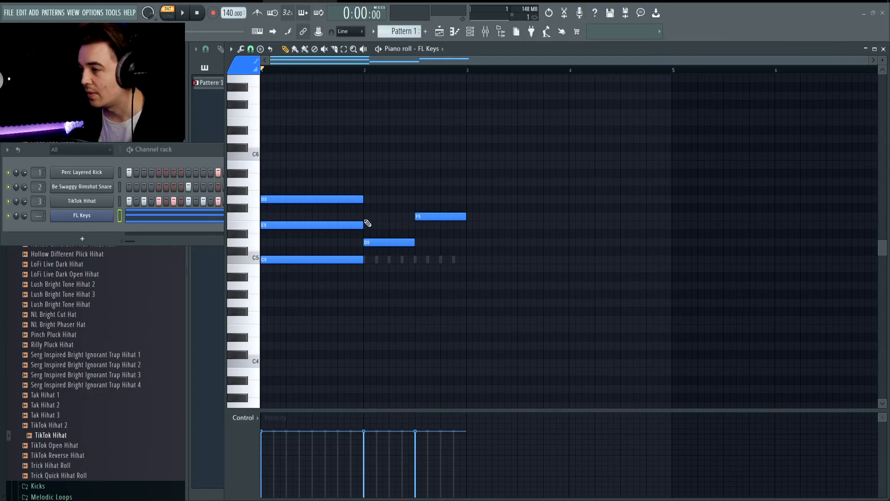
left_click(369, 216)
left_click(369, 183)
left_click_drag(459, 182, 414, 184)
left_click(412, 216)
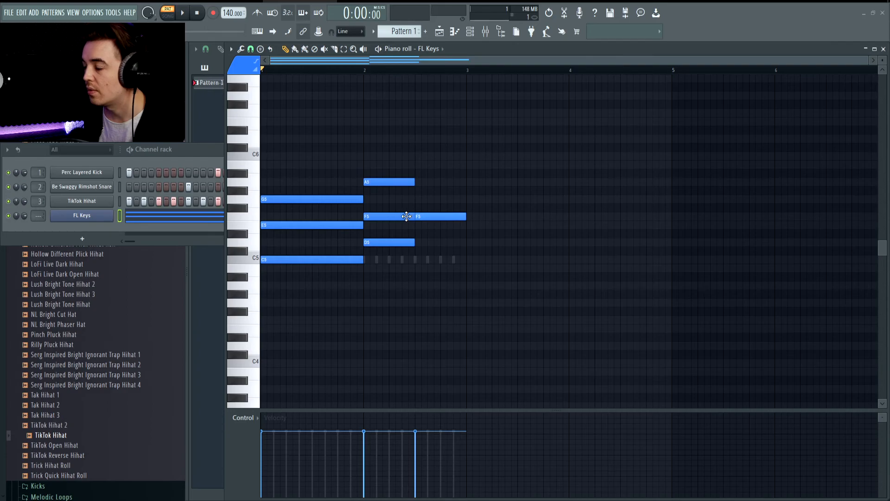
left_click(404, 218, "ctrl")
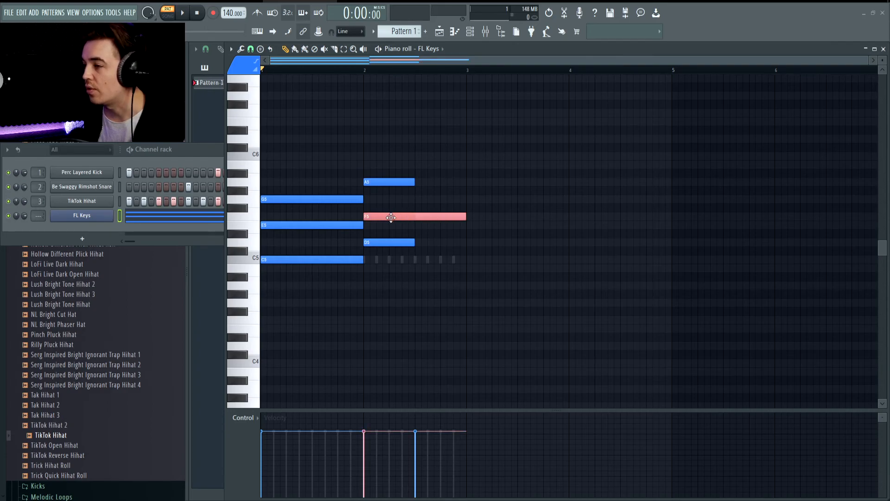
left_click_drag(465, 218, 414, 230)
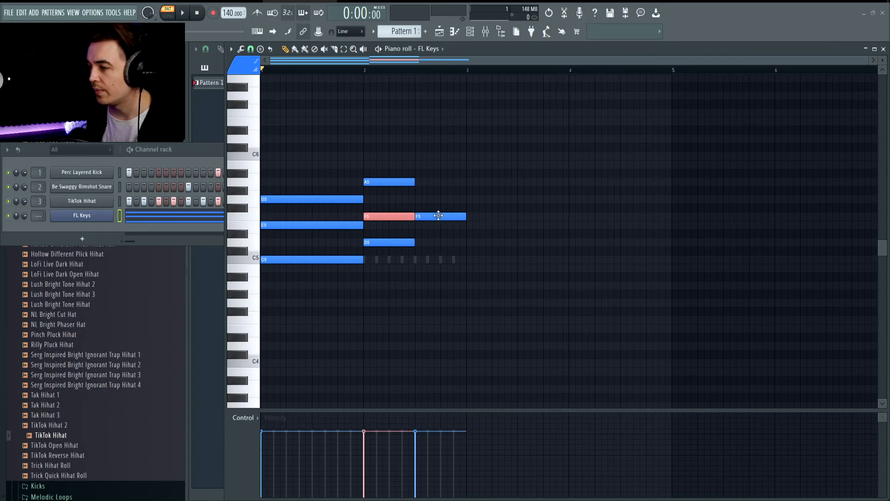
Add half-bar A5 and C6 notes above the F5 in the second half of bar 2, and play the pattern.
mouse_move(427, 214)
left_mouse_down()
mouse_move(427, 206)
mouse_move(424, 216)
left_mouse_up()
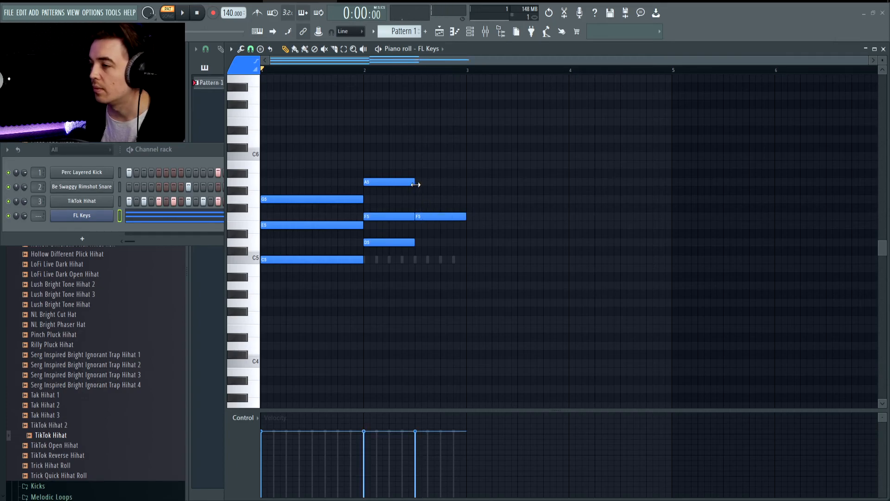
left_click(419, 182)
left_click(416, 156)
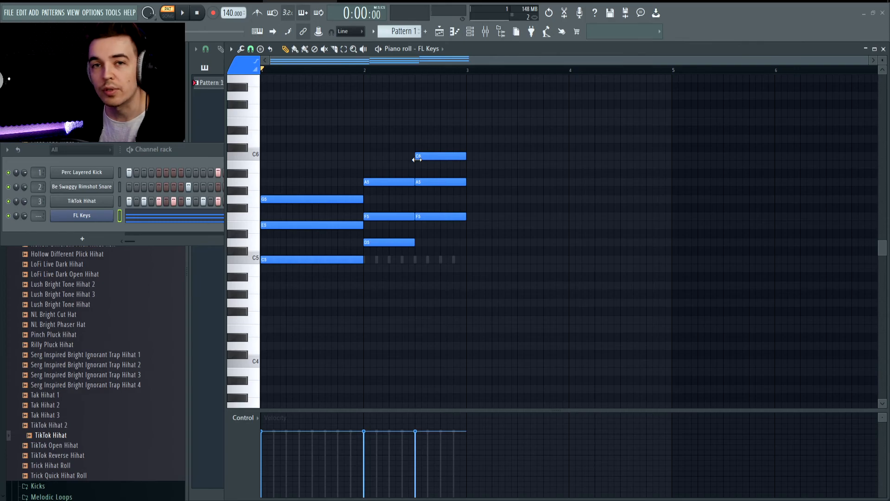
key("space")
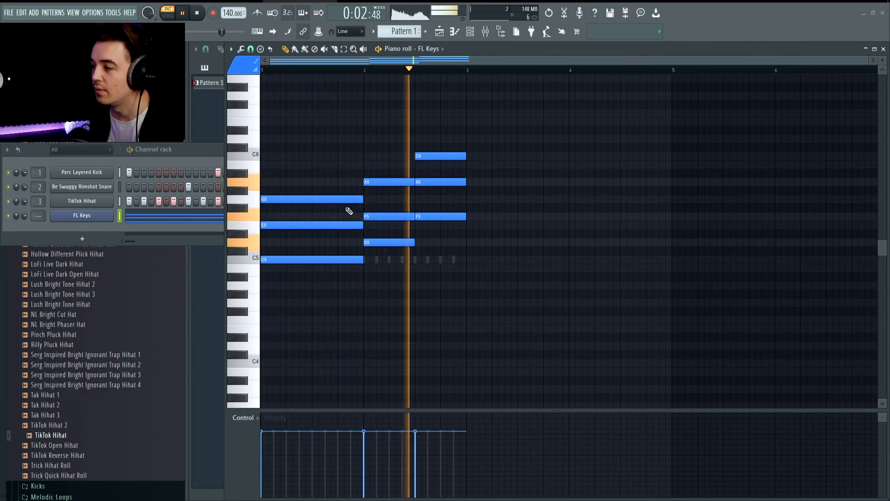
key("space")
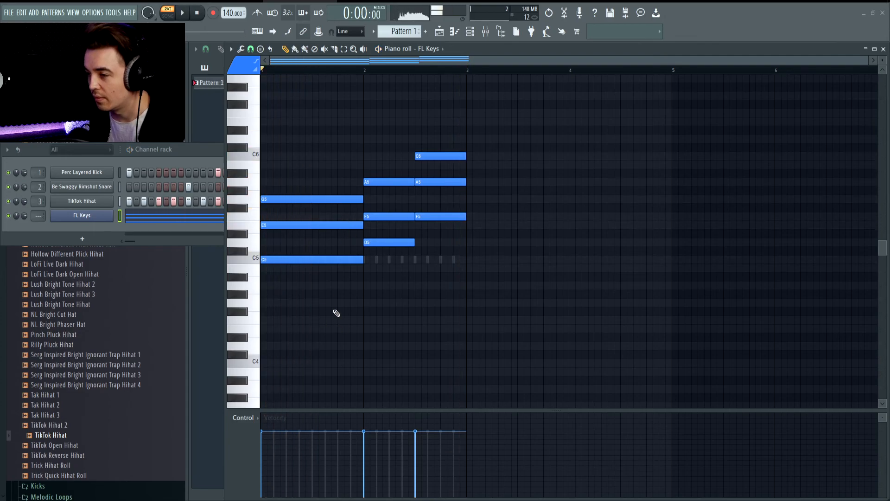
Add bass notes below the chords, a one-bar C4 and half-bar D4 and E4, and play the pattern.
scroll(324, 292, "down", 2)
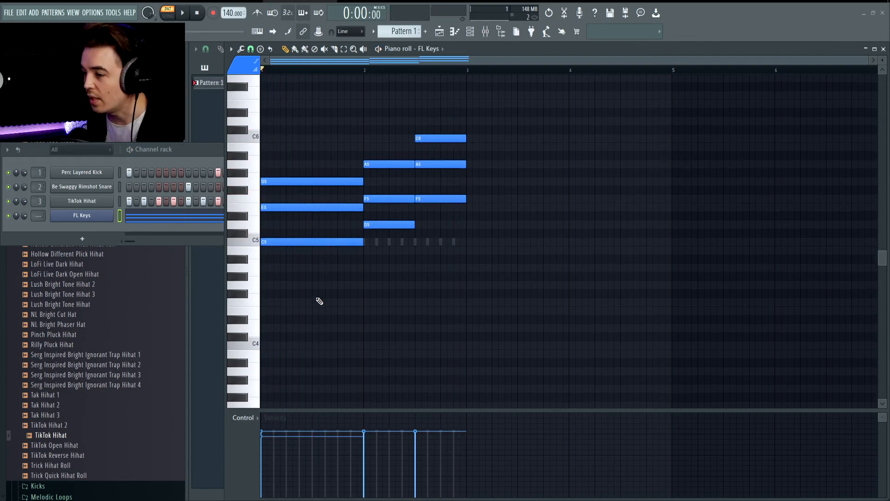
left_click(287, 235)
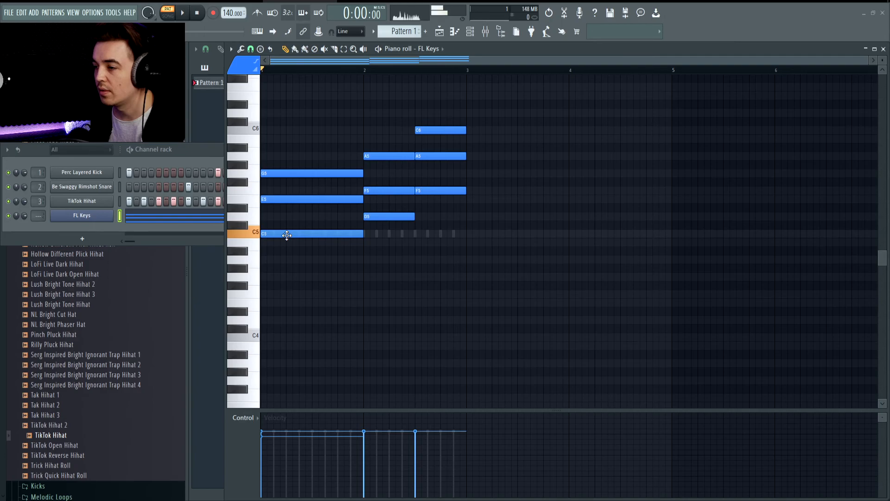
left_click(265, 338)
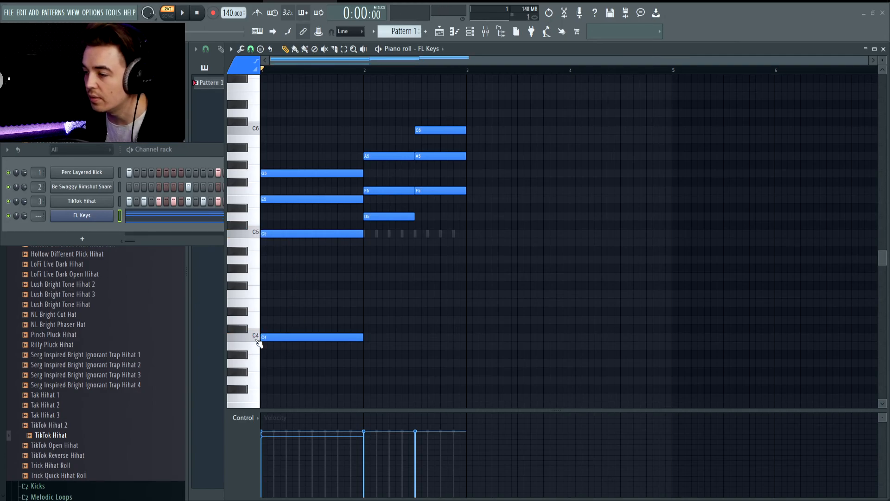
left_click(364, 320)
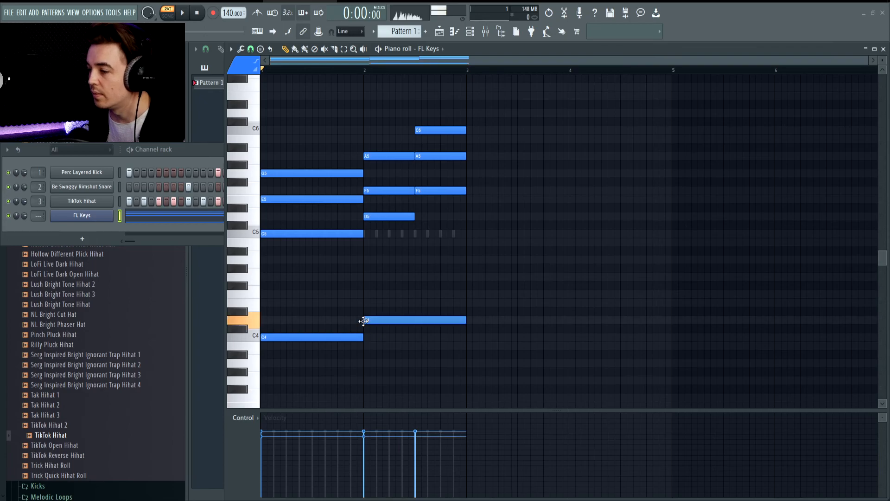
left_click(417, 302)
left_click_drag(404, 282, 459, 342)
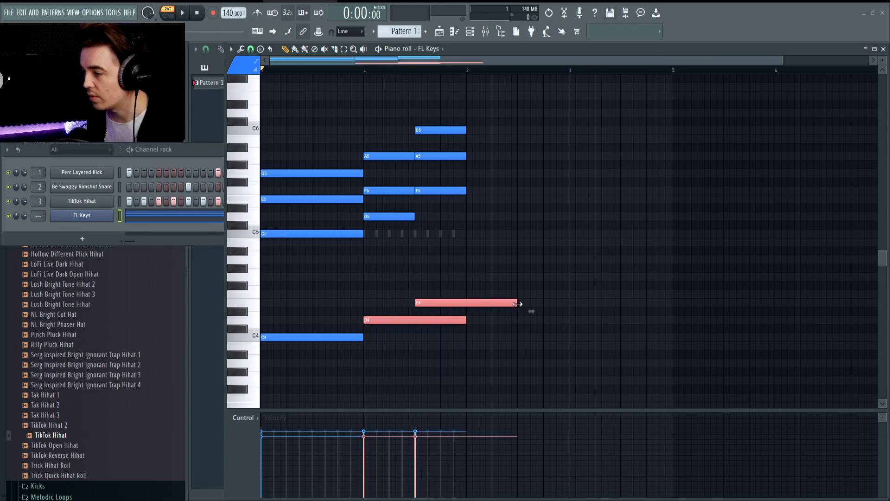
left_click_drag(516, 304, 467, 304)
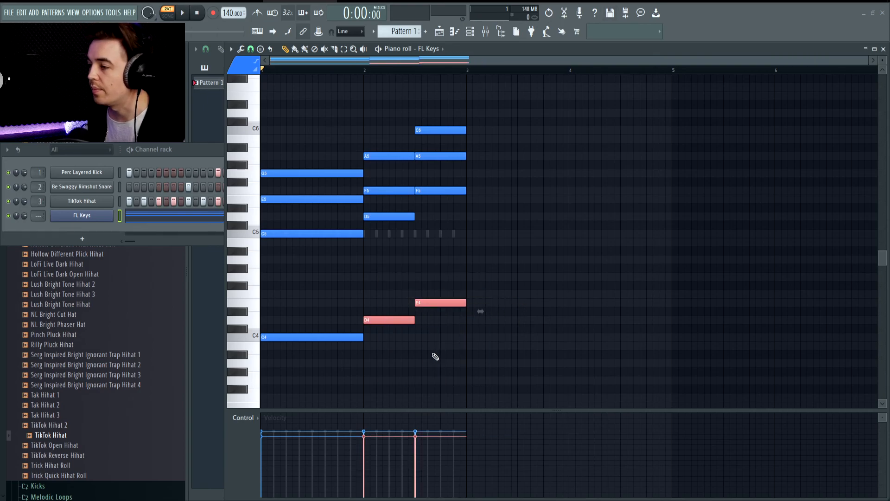
key("space")
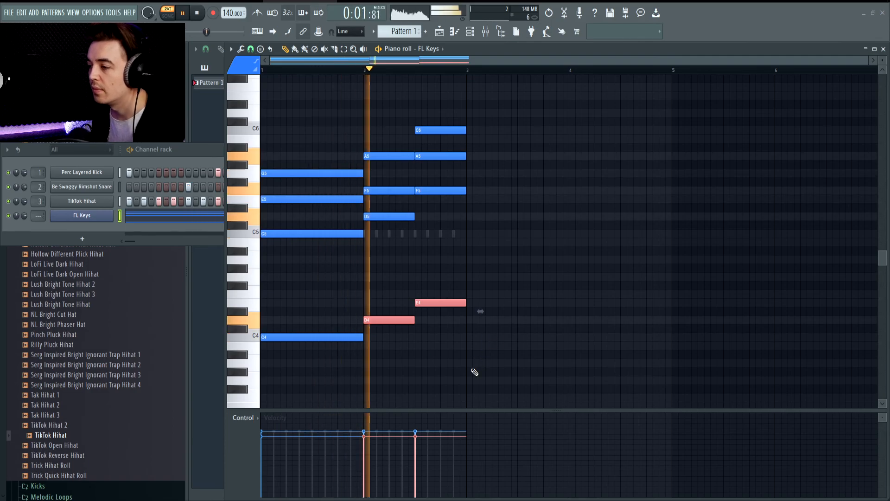
key("space")
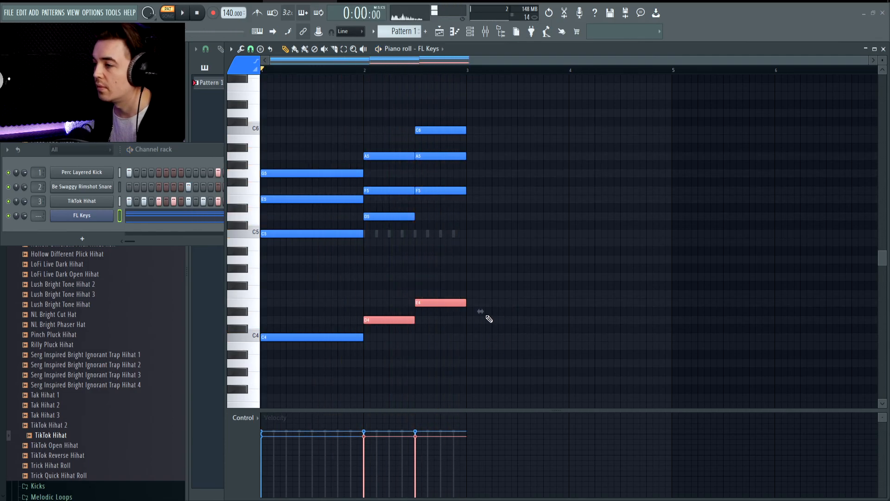
Move the last bass note in bar 2 up to F4 and play the pattern.
left_click(461, 347)
right_click(462, 347)
left_click_drag(433, 302, 434, 289)
key("space")
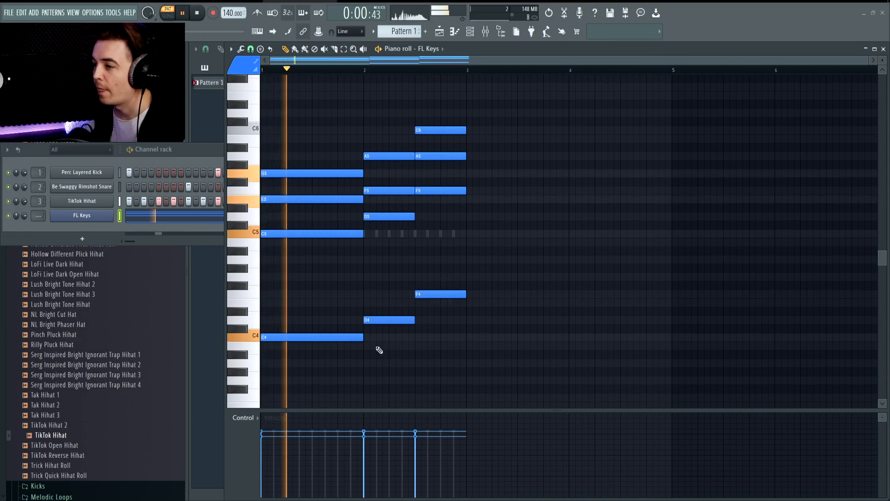